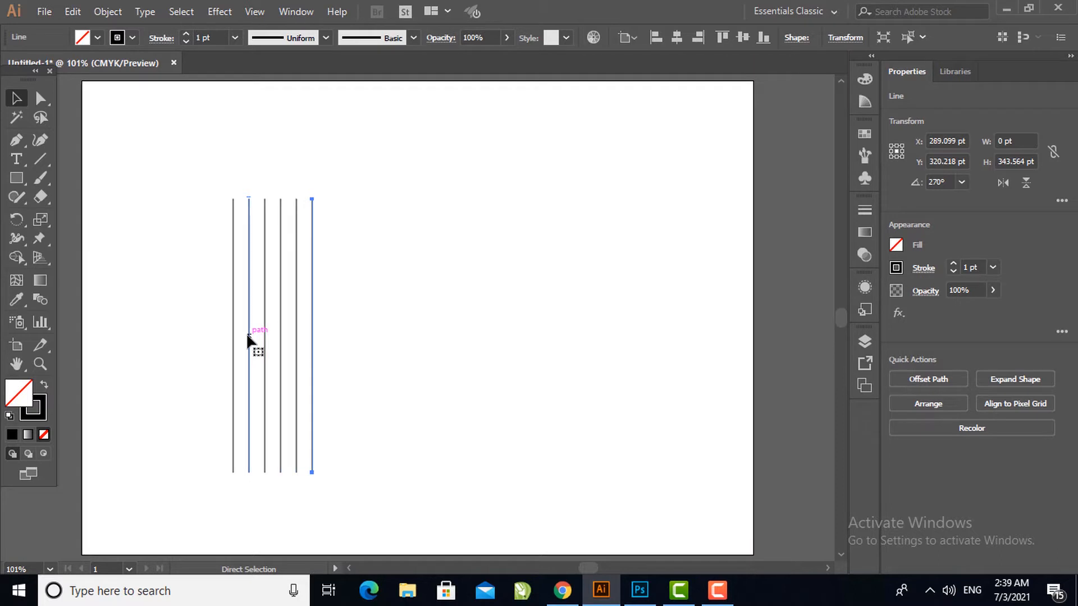
Step: Repeat the line duplication four more times to make a row of ten evenly spaced vertical lines
{"action": "key", "text": "ctrl+d"}
{"action": "key", "text": "ctrl+d"}
{"action": "key", "text": "ctrl+d"}
{"action": "key", "text": "ctrl+d"}
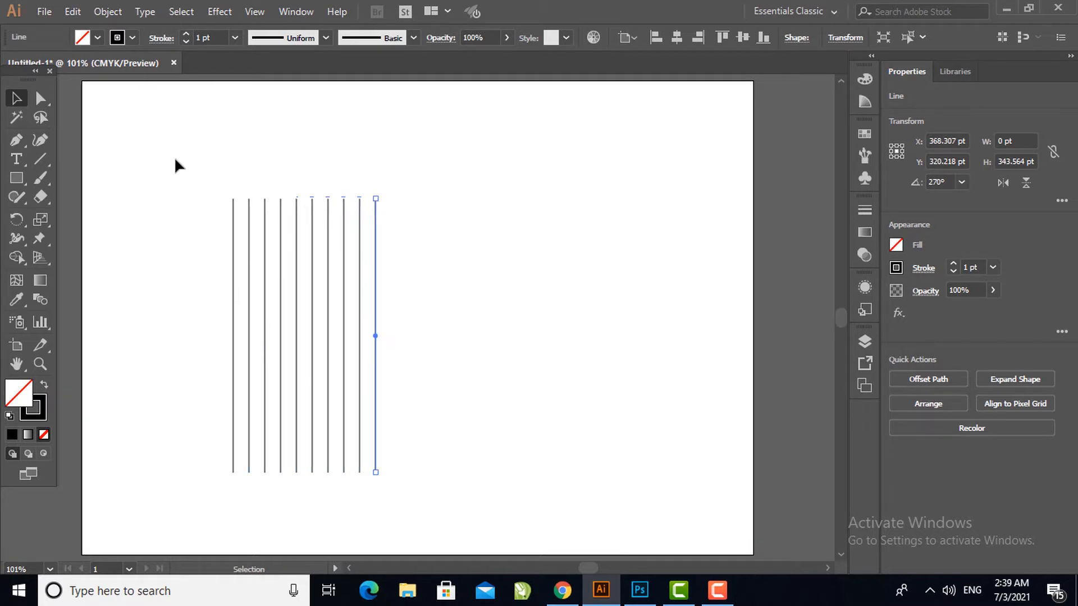
Step: Group all the vertical lines and centre the group horizontally and vertically on the artboard
{"action": "left_click_drag", "start_coordinate": [175, 161], "coordinate": [421, 238]}
{"action": "right_click", "coordinate": [307, 219]}
{"action": "left_click", "coordinate": [360, 317]}
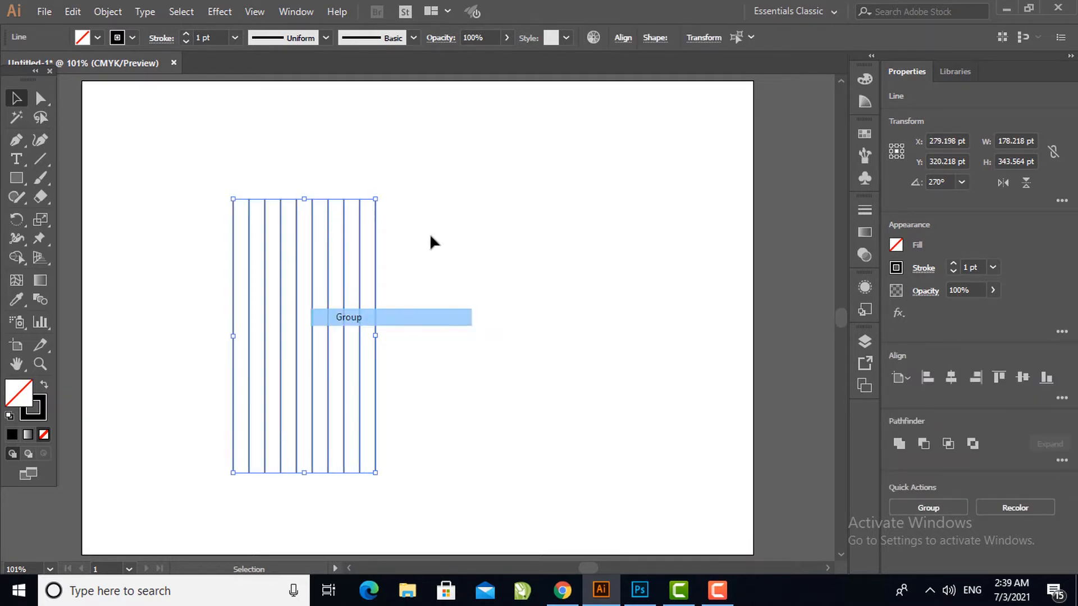
{"action": "left_click", "coordinate": [677, 37]}
{"action": "left_click", "coordinate": [742, 37]}
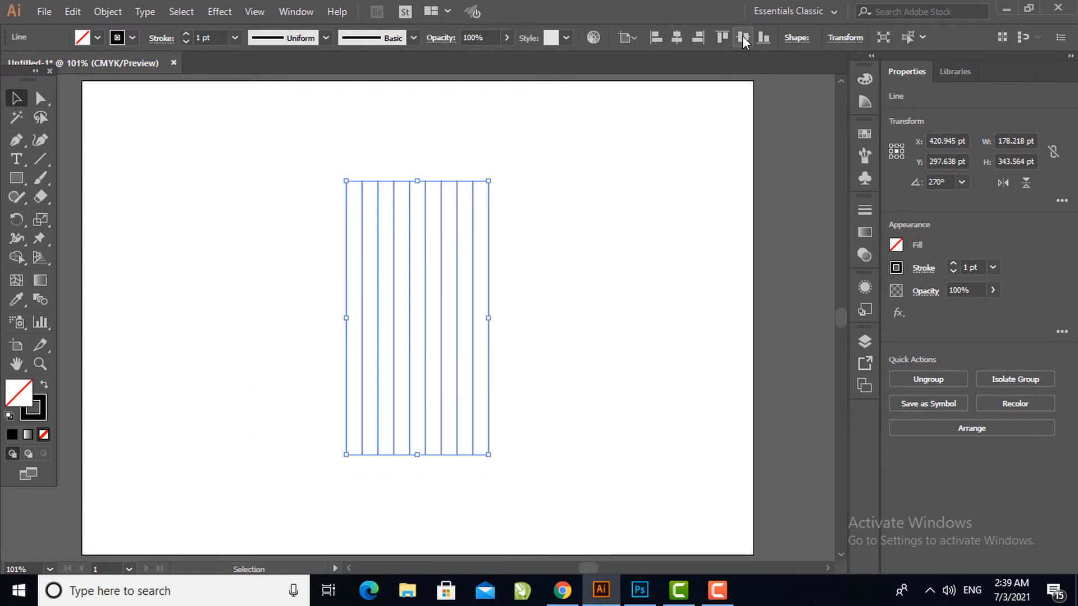
Step: Copy the line group in place and rotate copies in 45° increments about the centre, forming vertical, horizontal and both diagonal sets
{"action": "left_click", "coordinate": [73, 11]}
{"action": "left_click", "coordinate": [100, 88]}
{"action": "left_click", "coordinate": [73, 11]}
{"action": "left_click", "coordinate": [116, 129]}
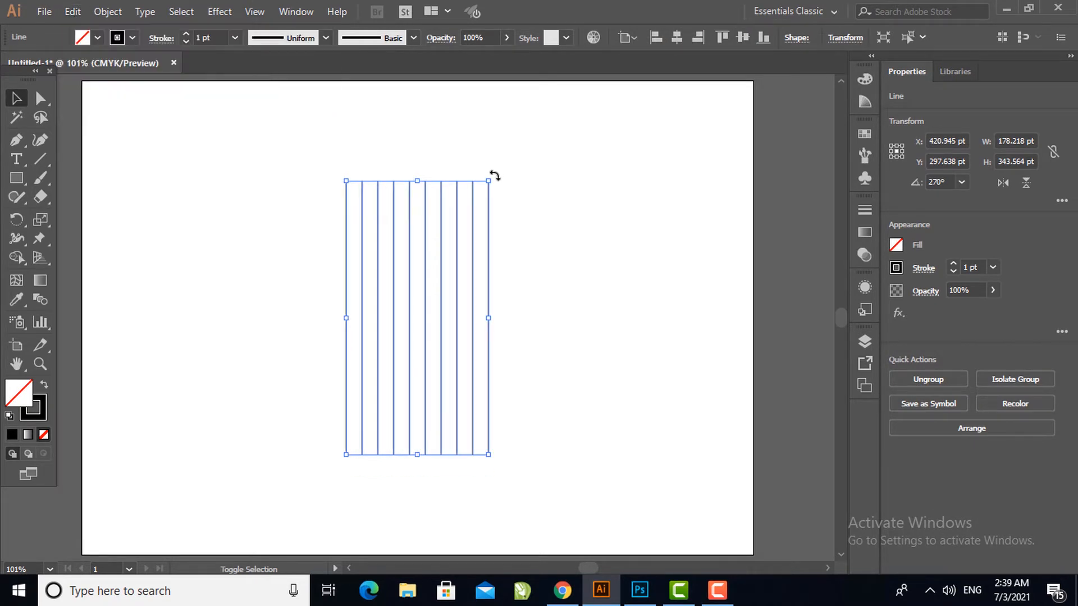
{"action": "left_click_drag", "start_coordinate": [493, 175], "coordinate": [582, 338]}
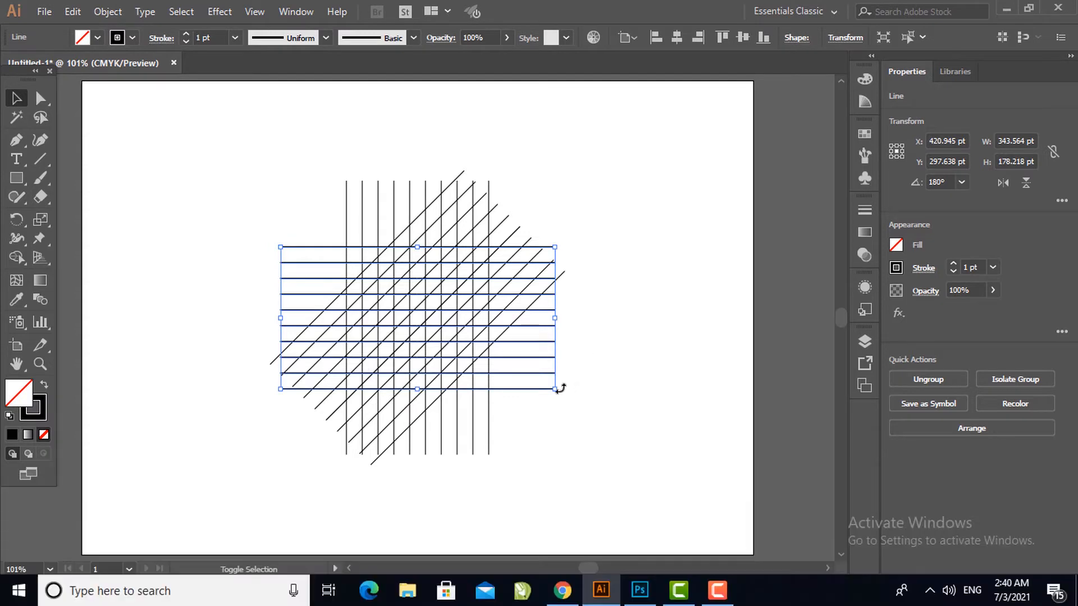
{"action": "left_click_drag", "start_coordinate": [559, 387], "coordinate": [520, 457]}
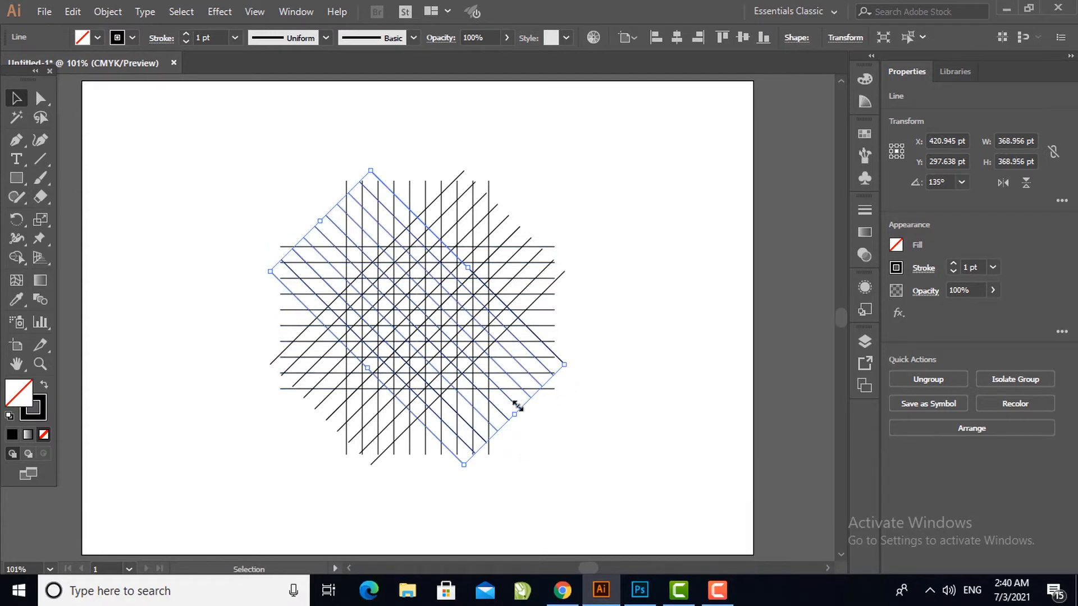
Step: Draw an unfilled circle about 178 pt in diameter, centred on the line grid and touching its outermost lines
{"action": "key", "text": "z"}
{"action": "left_click_drag", "start_coordinate": [302, 194], "coordinate": [580, 465]}
{"action": "left_click", "coordinate": [30, 183]}
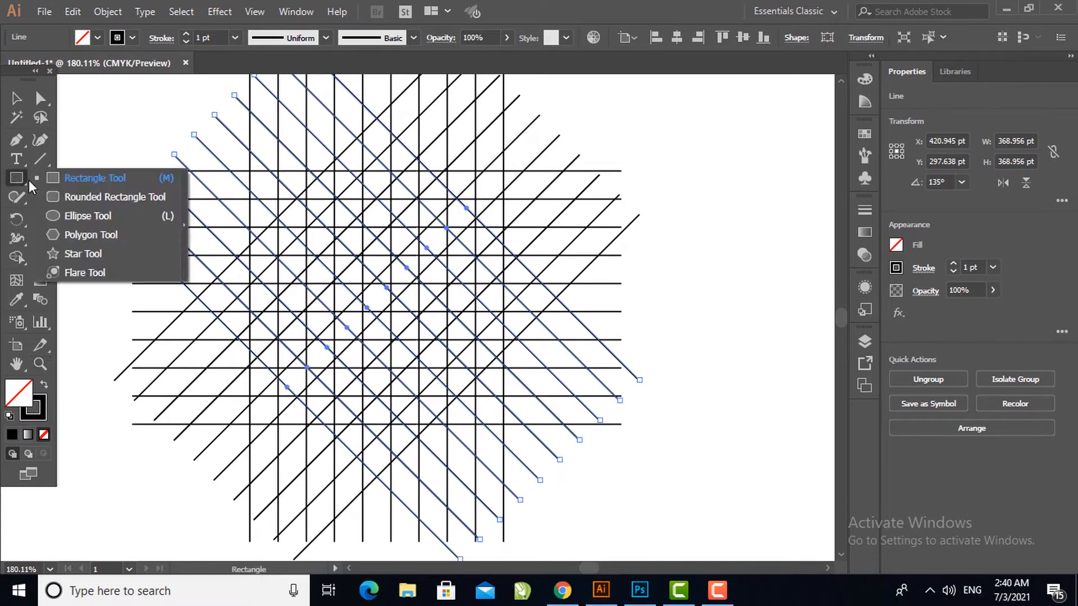
{"action": "left_click", "coordinate": [88, 216]}
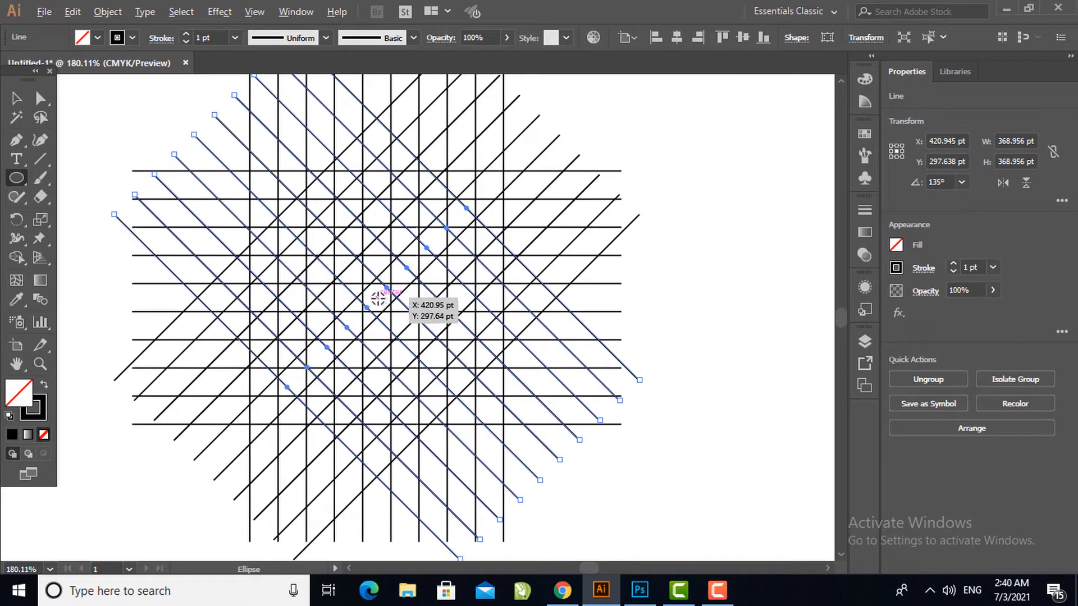
{"action": "mouse_move", "coordinate": [379, 301]}
{"action": "left_mouse_down"}
{"action": "mouse_move", "coordinate": [460, 422]}
{"action": "mouse_move", "coordinate": [460, 408]}
{"action": "left_mouse_up"}
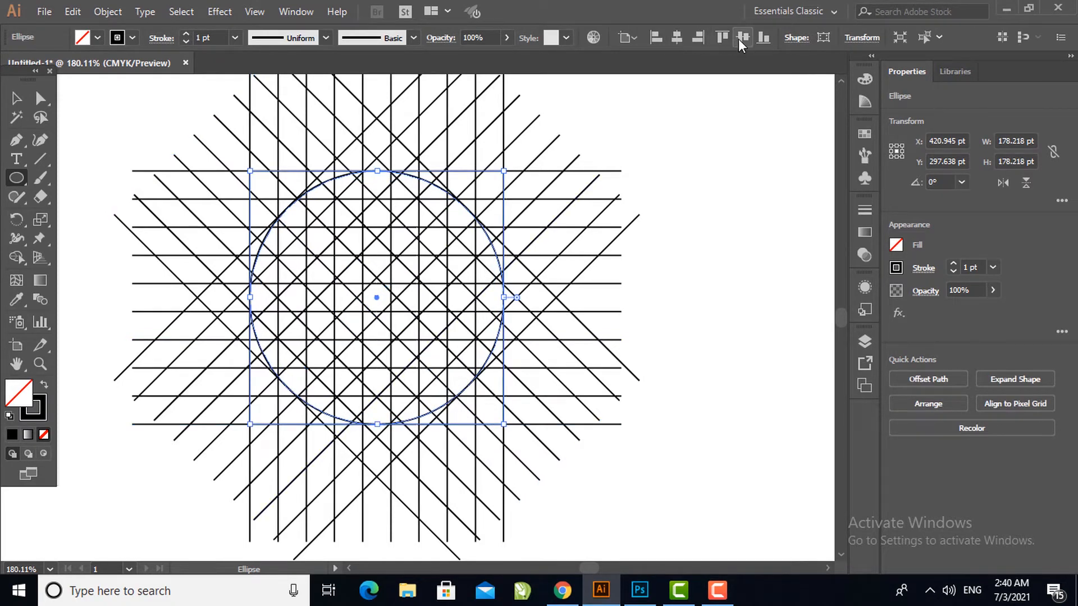
Step: Duplicate the circle in place and shrink the copy about its centre to about 142 pt in diameter
{"action": "left_click", "coordinate": [72, 12]}
{"action": "left_click", "coordinate": [96, 87]}
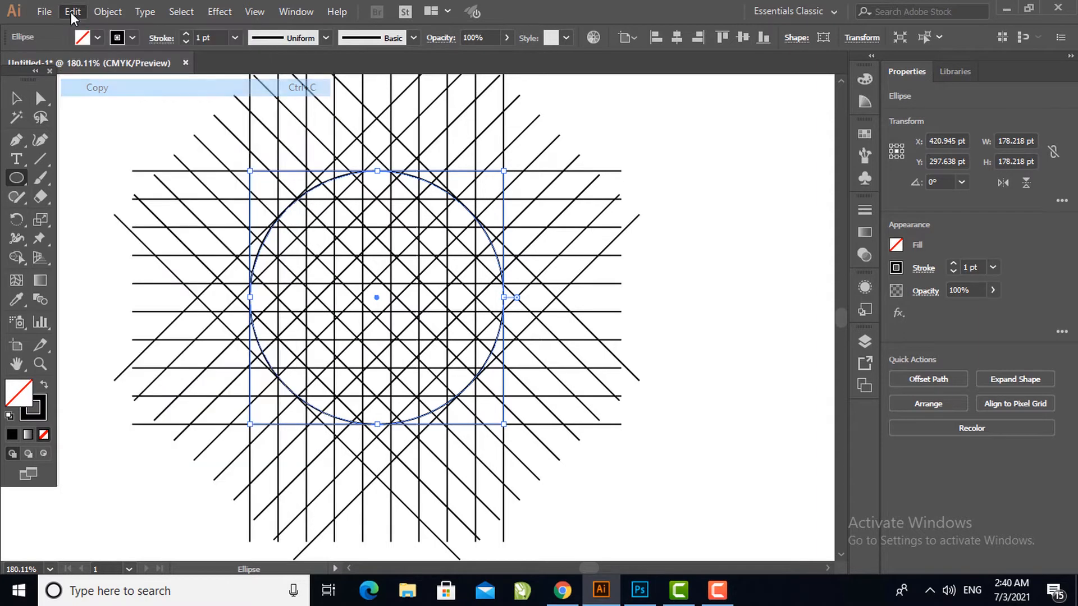
{"action": "left_click", "coordinate": [72, 13]}
{"action": "left_click", "coordinate": [116, 122]}
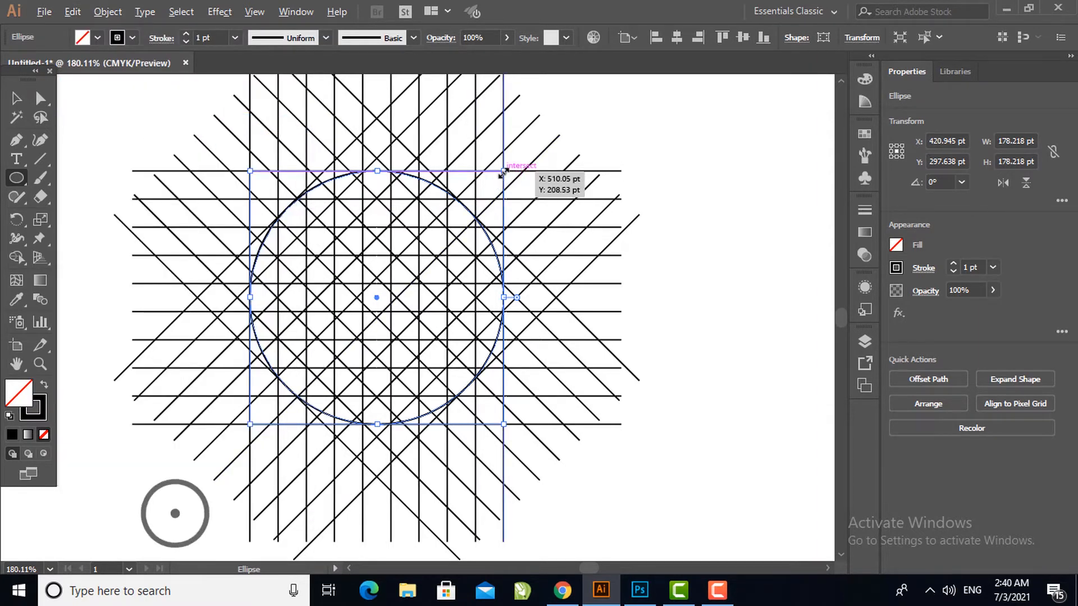
{"action": "left_click_drag", "start_coordinate": [504, 175], "coordinate": [466, 171]}
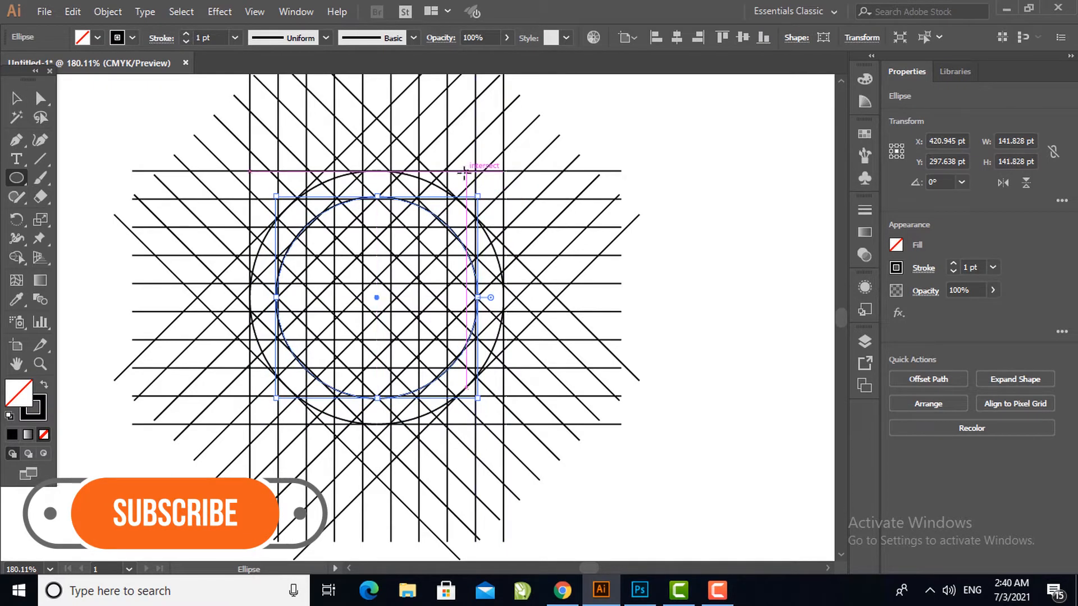
Step: Select all artwork and use Shape Builder to merge the left part of the middle horizontal band into a black-filled bar without stroke
{"action": "key", "text": "z"}
{"action": "left_click_drag", "start_coordinate": [230, 157], "coordinate": [517, 447]}
{"action": "key", "text": "ctrl+a"}
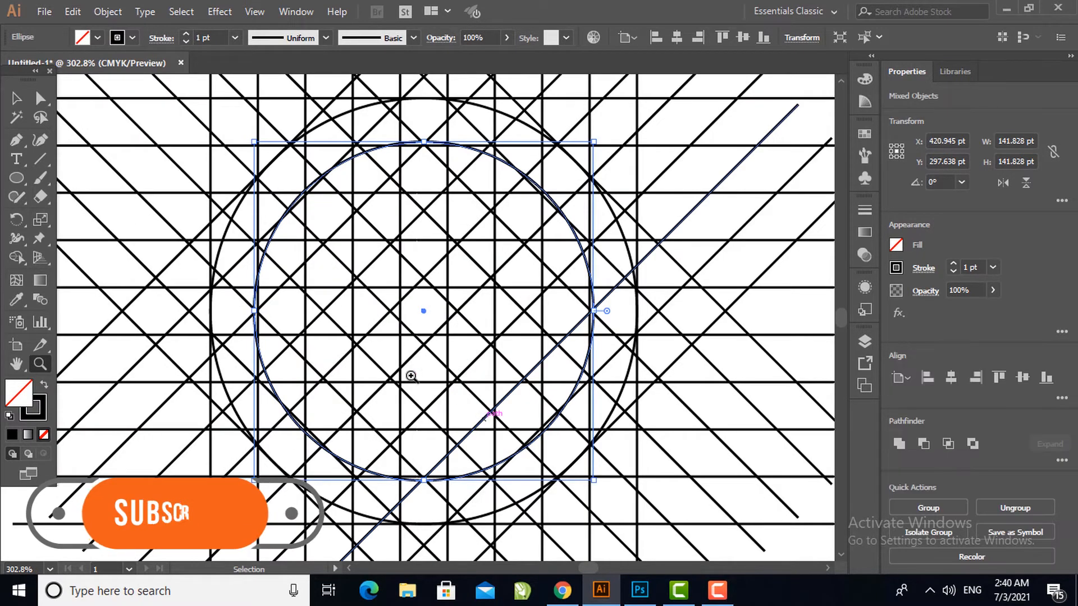
{"action": "left_click", "coordinate": [18, 258]}
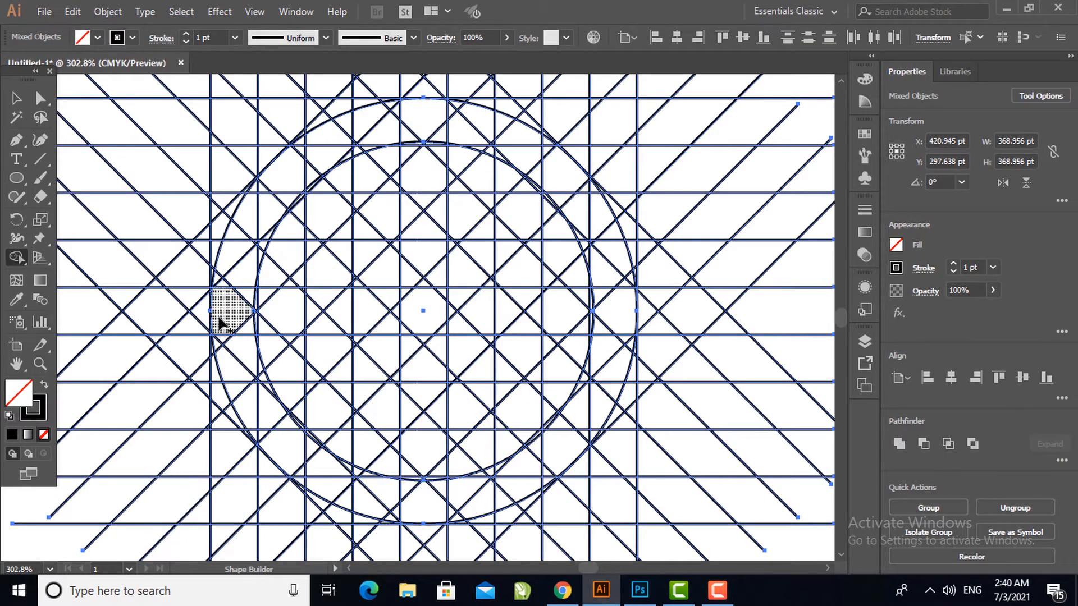
{"action": "mouse_move", "coordinate": [230, 323]}
{"action": "left_mouse_down"}
{"action": "mouse_move", "coordinate": [387, 318]}
{"action": "mouse_move", "coordinate": [383, 297]}
{"action": "mouse_move", "coordinate": [241, 299]}
{"action": "left_mouse_up"}
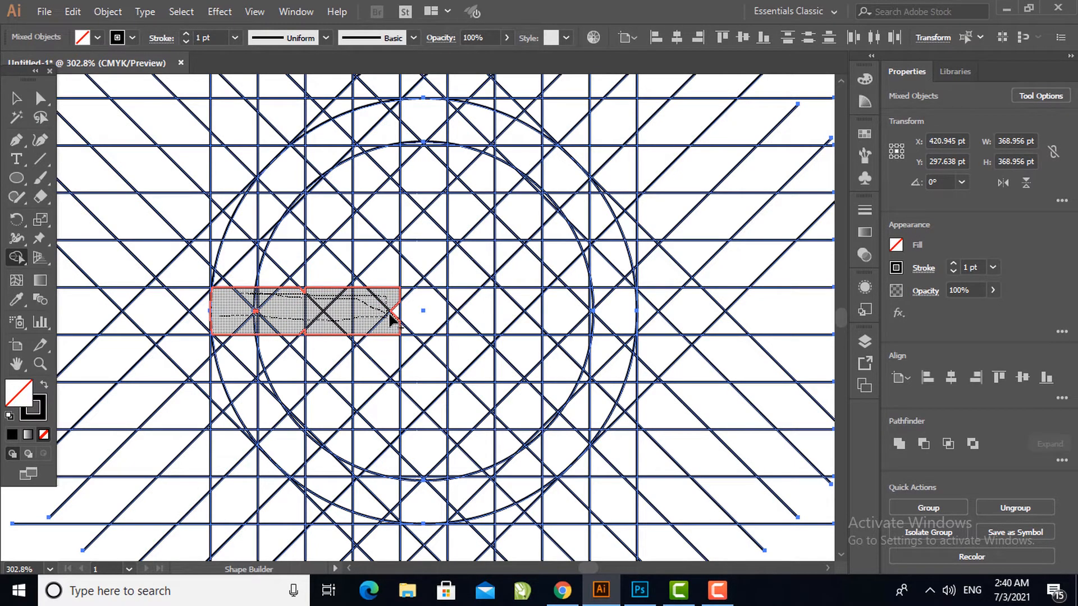
{"action": "left_click_drag", "start_coordinate": [396, 317], "coordinate": [396, 317]}
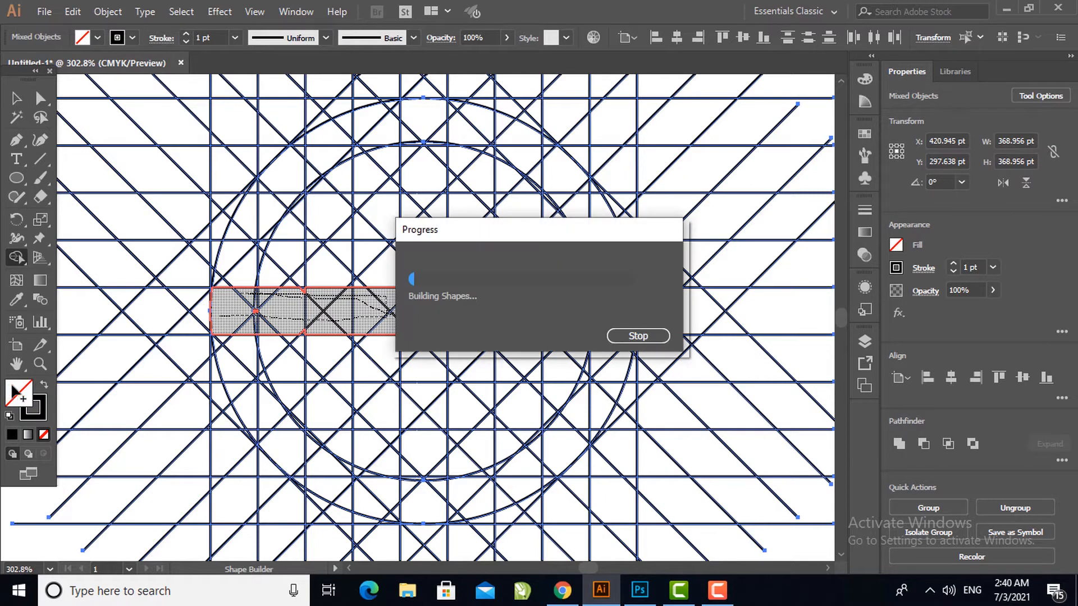
{"action": "left_click", "coordinate": [44, 386]}
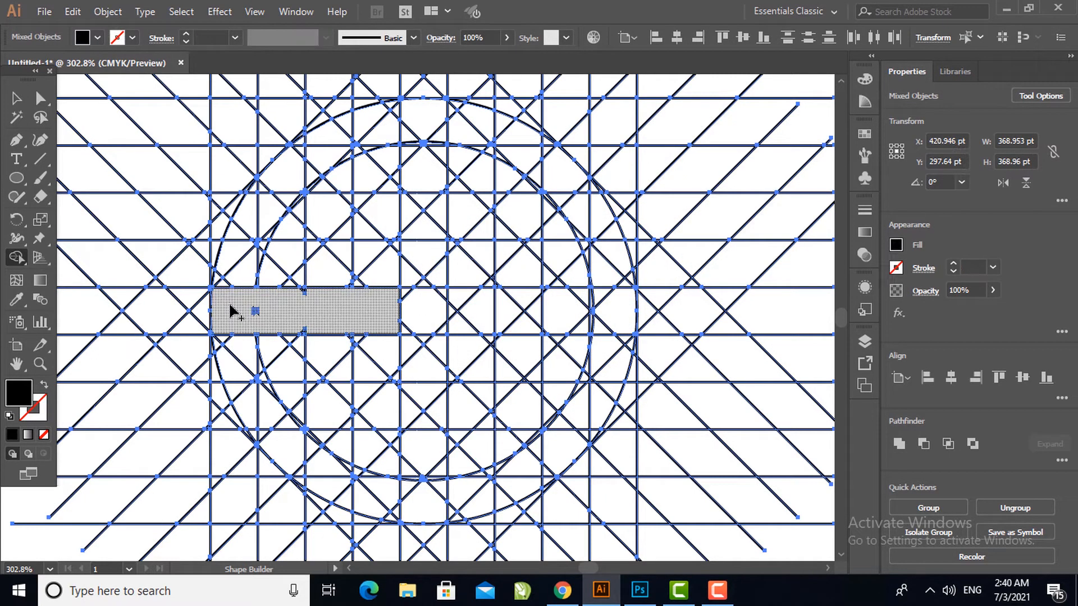
{"action": "left_click_drag", "start_coordinate": [230, 306], "coordinate": [319, 309]}
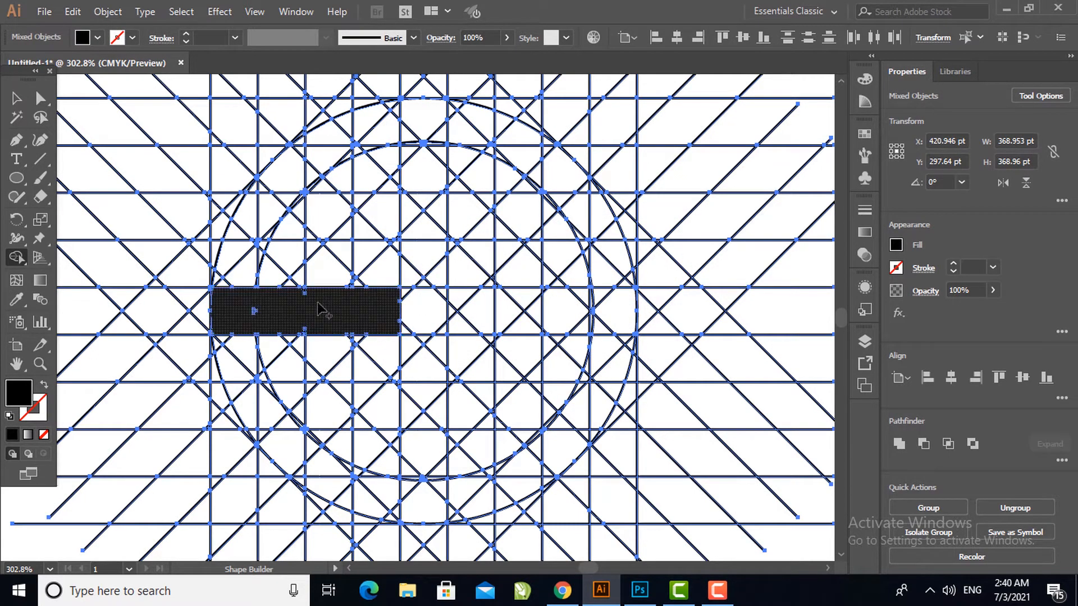
Step: Merge the upper-left ring arc and a short vertical stem hanging from its upper end into the black bar
{"action": "mouse_move", "coordinate": [232, 306]}
{"action": "left_mouse_down"}
{"action": "mouse_move", "coordinate": [239, 242]}
{"action": "mouse_move", "coordinate": [261, 203]}
{"action": "mouse_move", "coordinate": [314, 142]}
{"action": "mouse_move", "coordinate": [398, 117]}
{"action": "left_mouse_up"}
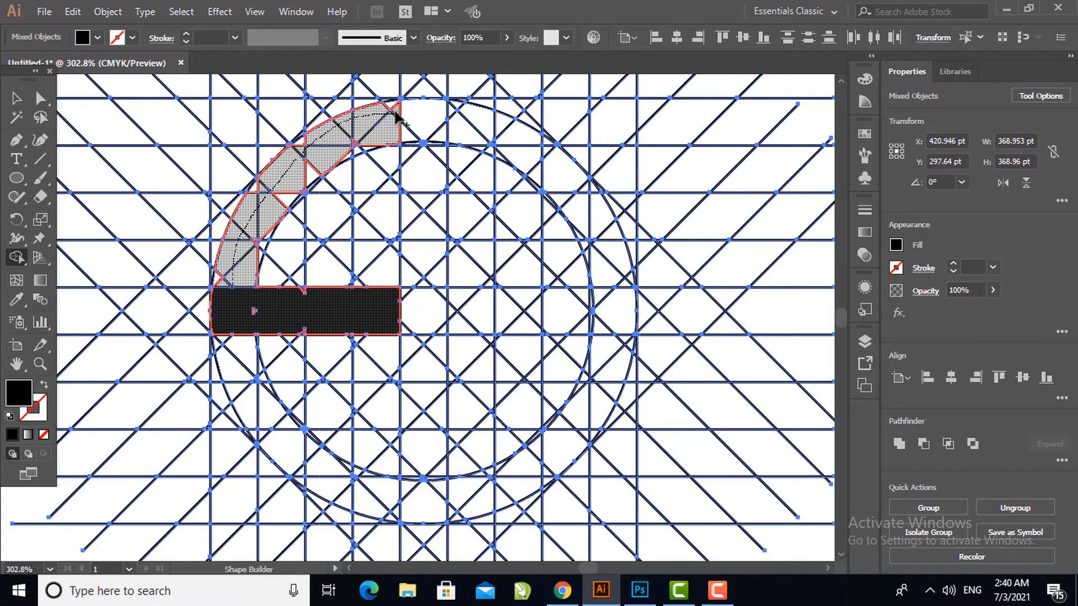
{"action": "mouse_move", "coordinate": [366, 148]}
{"action": "left_mouse_down"}
{"action": "mouse_move", "coordinate": [288, 194]}
{"action": "mouse_move", "coordinate": [302, 149]}
{"action": "left_mouse_up"}
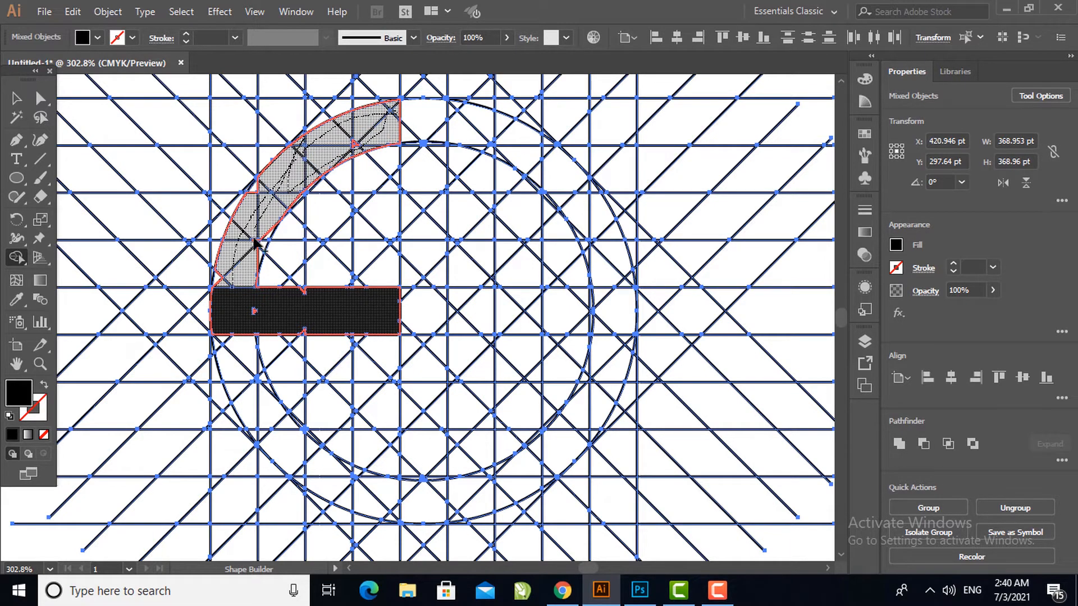
{"action": "left_click_drag", "start_coordinate": [269, 231], "coordinate": [259, 253]}
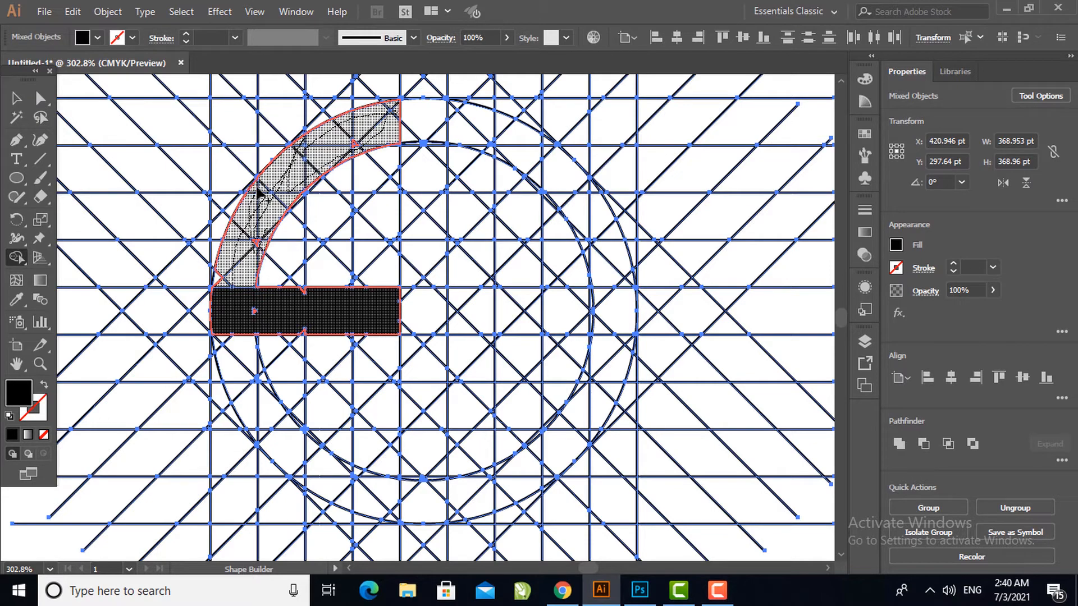
{"action": "left_click_drag", "start_coordinate": [260, 277], "coordinate": [261, 279]}
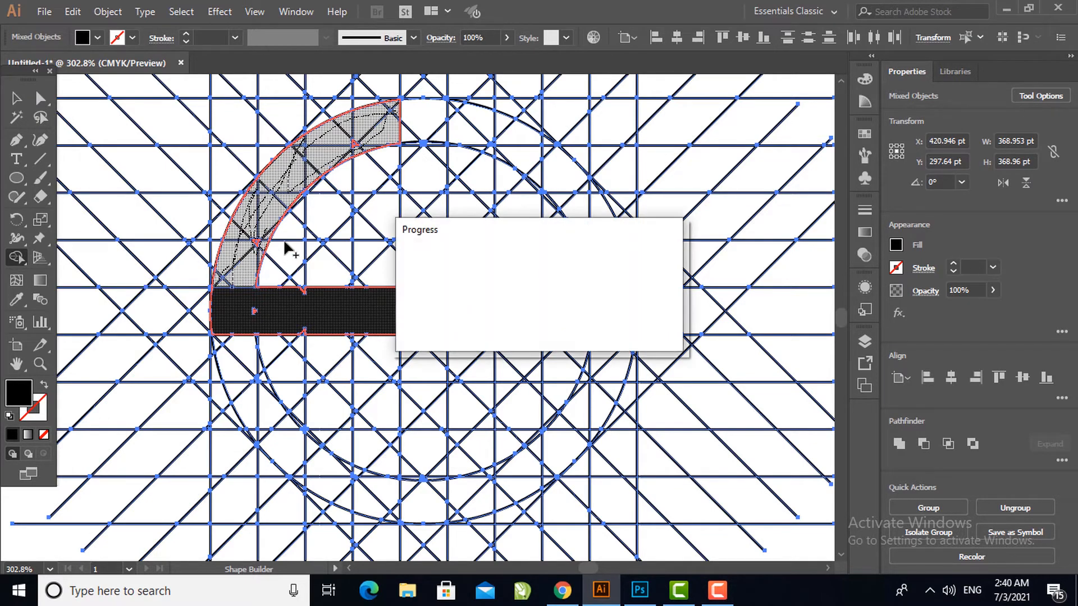
{"action": "left_click", "coordinate": [393, 135]}
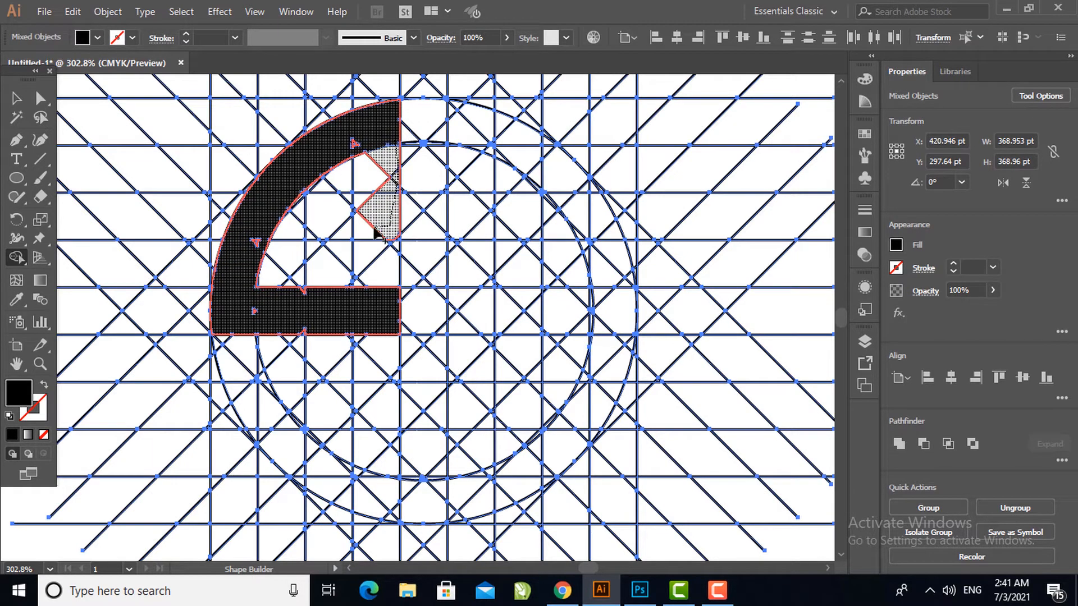
{"action": "left_click_drag", "start_coordinate": [374, 232], "coordinate": [372, 155]}
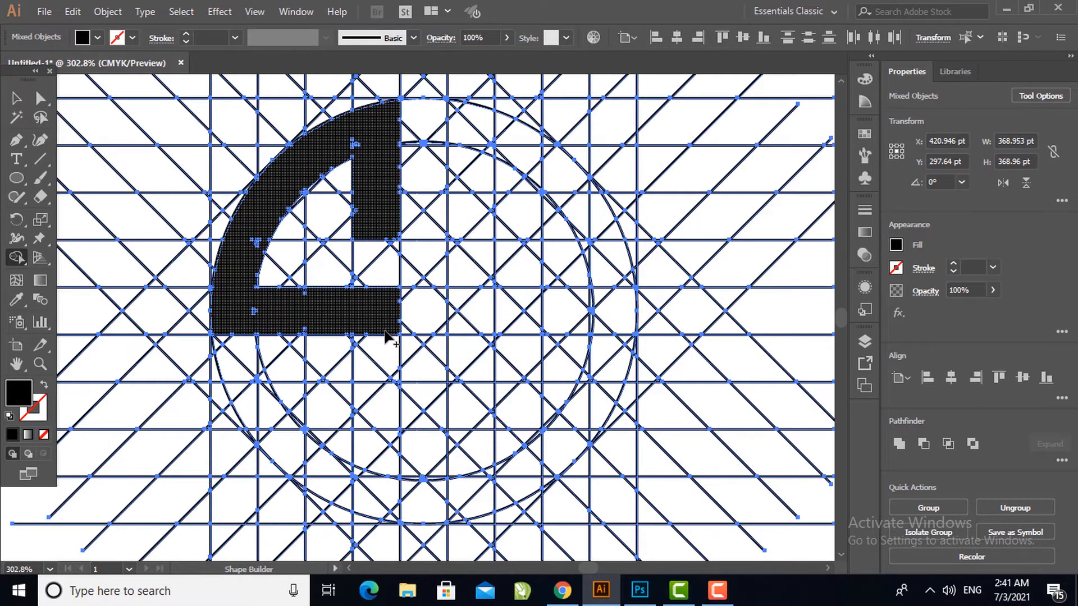
Step: Extend the black shape with a vertical bar down from the crossbar and a lower-left ring arc ending in a diagonal cut
{"action": "mouse_move", "coordinate": [385, 335]}
{"action": "left_mouse_down"}
{"action": "mouse_move", "coordinate": [378, 499]}
{"action": "mouse_move", "coordinate": [363, 501]}
{"action": "mouse_move", "coordinate": [286, 447]}
{"action": "left_mouse_up"}
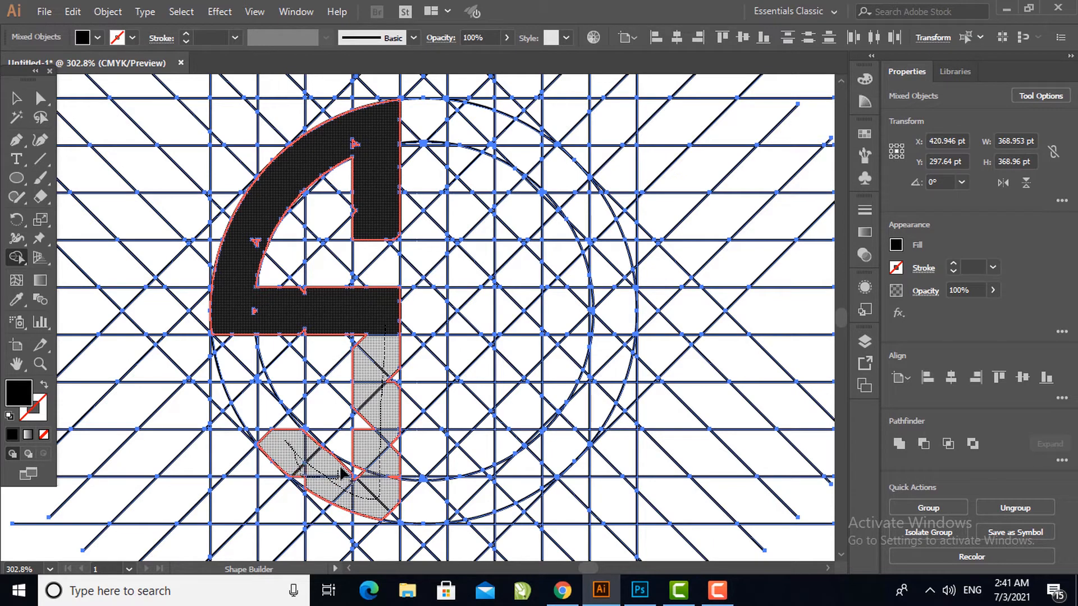
{"action": "mouse_move", "coordinate": [341, 471]}
{"action": "left_mouse_down"}
{"action": "mouse_move", "coordinate": [392, 516]}
{"action": "mouse_move", "coordinate": [380, 517]}
{"action": "mouse_move", "coordinate": [394, 486]}
{"action": "mouse_move", "coordinate": [394, 375]}
{"action": "left_mouse_up"}
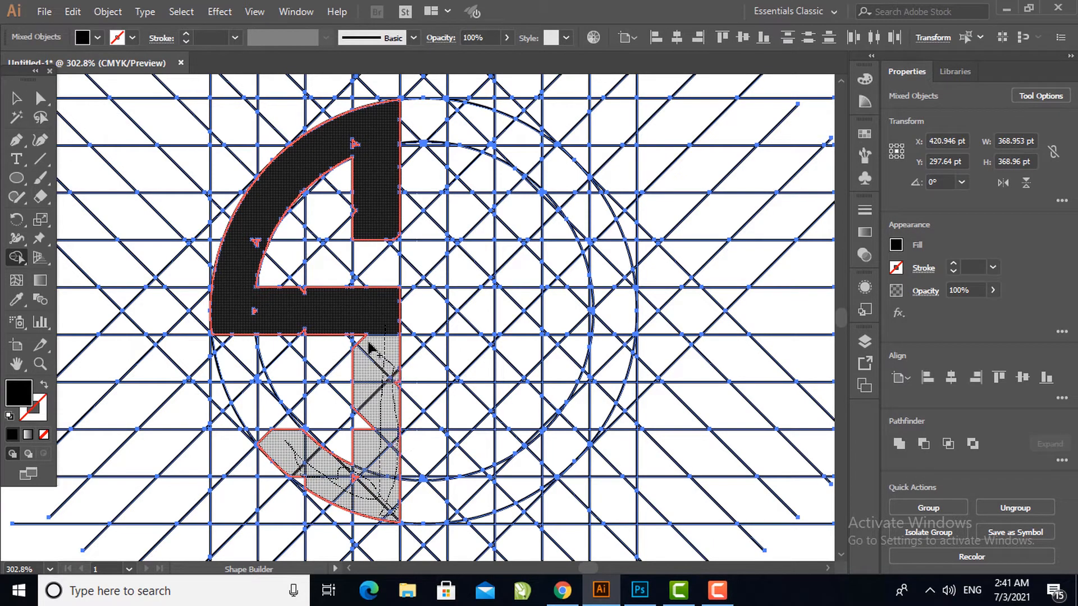
{"action": "left_click_drag", "start_coordinate": [366, 438], "coordinate": [370, 437]}
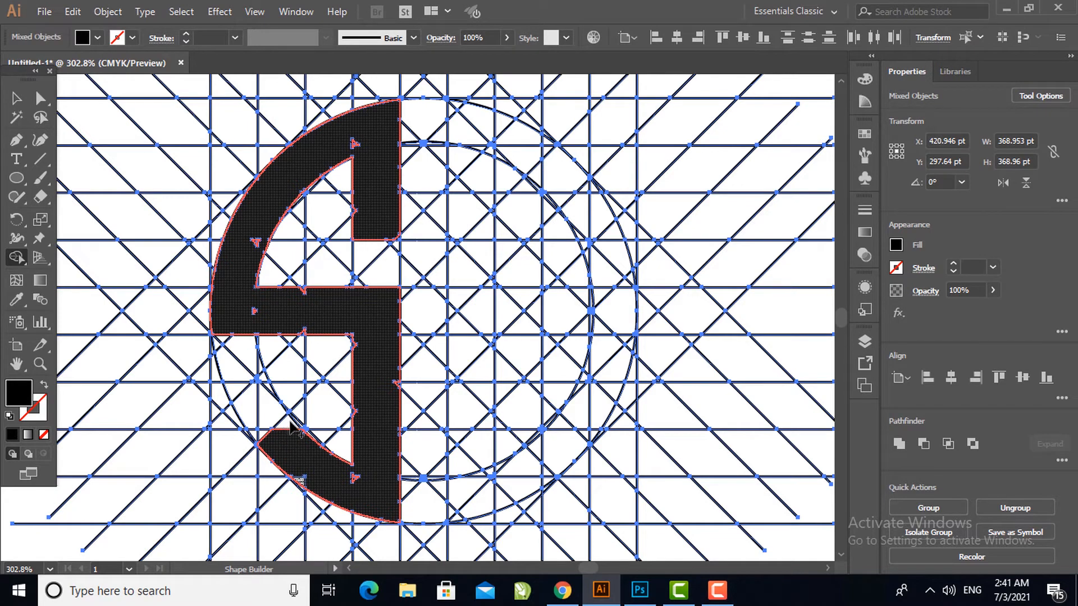
{"action": "left_click_drag", "start_coordinate": [290, 423], "coordinate": [291, 425]}
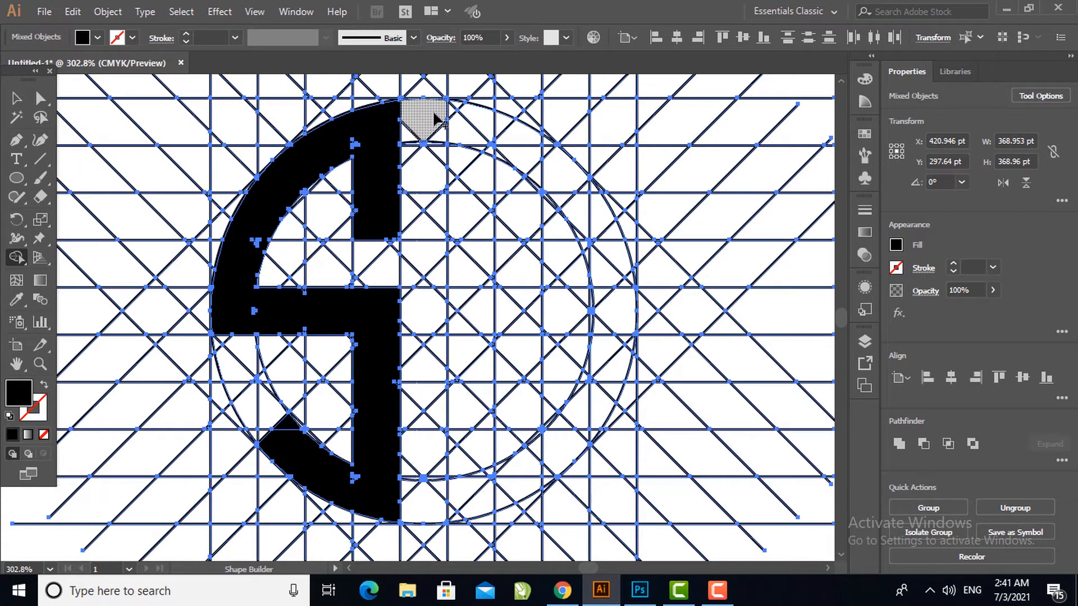
Step: Merge the central vertical column between the top and bottom of the outer circle into a separate black bar
{"action": "mouse_move", "coordinate": [435, 118]}
{"action": "left_mouse_down"}
{"action": "mouse_move", "coordinate": [422, 505]}
{"action": "mouse_move", "coordinate": [410, 477]}
{"action": "mouse_move", "coordinate": [414, 398]}
{"action": "left_mouse_up"}
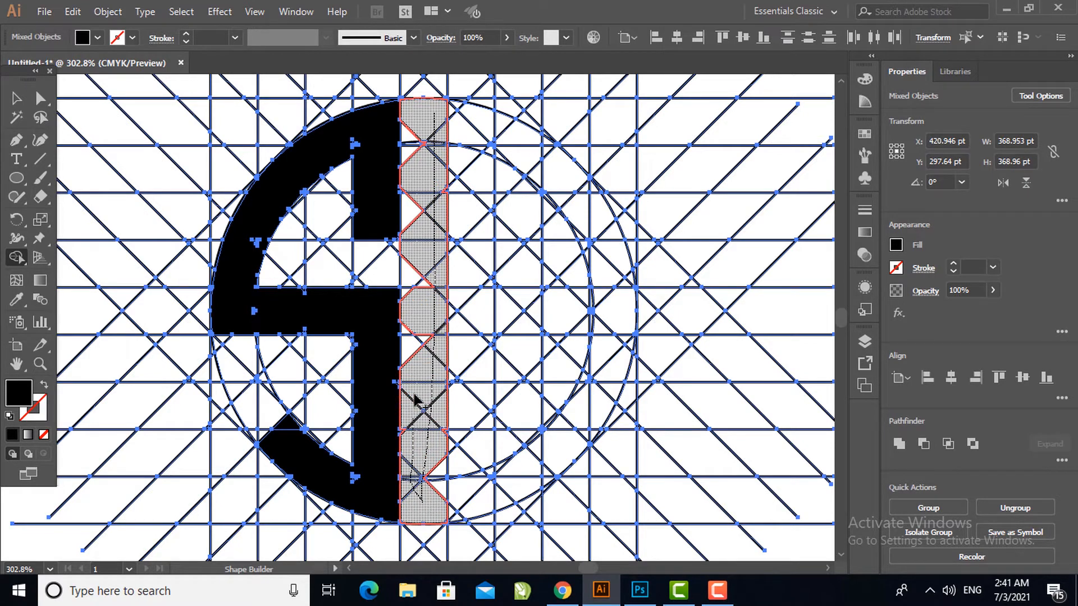
{"action": "left_click_drag", "start_coordinate": [417, 341], "coordinate": [411, 132]}
{"action": "mouse_move", "coordinate": [424, 193]}
{"action": "left_mouse_down"}
{"action": "mouse_move", "coordinate": [426, 243]}
{"action": "mouse_move", "coordinate": [408, 289]}
{"action": "mouse_move", "coordinate": [411, 446]}
{"action": "mouse_move", "coordinate": [433, 470]}
{"action": "mouse_move", "coordinate": [439, 464]}
{"action": "mouse_move", "coordinate": [430, 508]}
{"action": "left_mouse_up"}
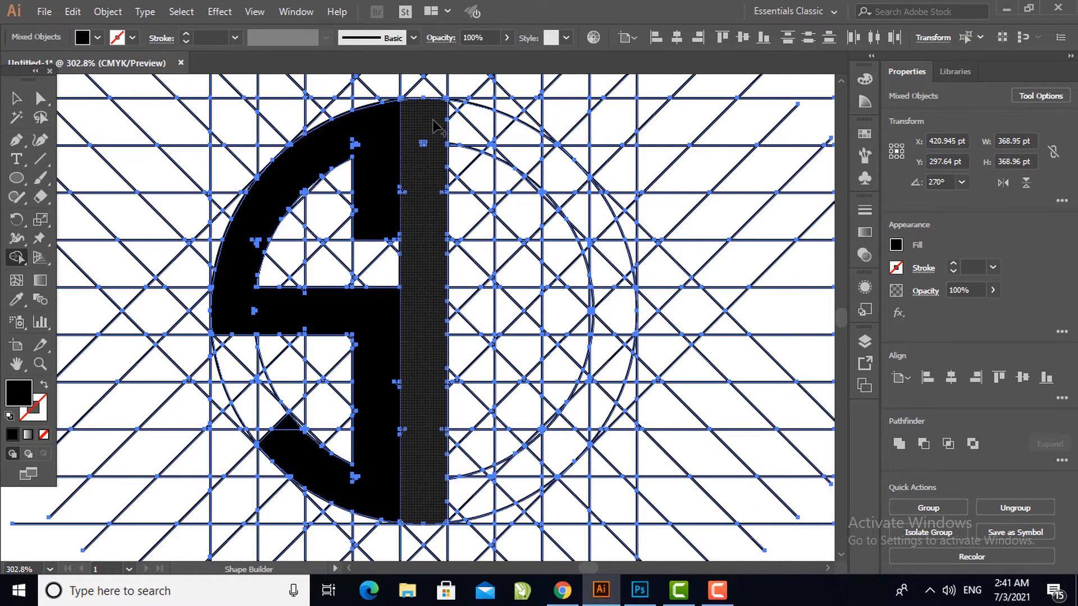
Step: Merge the right ring arc, down to its lower diagonal end, and a horizontal crossbar reaching that arc into the central bar
{"action": "mouse_move", "coordinate": [436, 119]}
{"action": "left_mouse_down"}
{"action": "mouse_move", "coordinate": [483, 122]}
{"action": "mouse_move", "coordinate": [544, 153]}
{"action": "mouse_move", "coordinate": [578, 196]}
{"action": "mouse_move", "coordinate": [613, 280]}
{"action": "mouse_move", "coordinate": [622, 328]}
{"action": "mouse_move", "coordinate": [609, 382]}
{"action": "mouse_move", "coordinate": [568, 439]}
{"action": "mouse_move", "coordinate": [541, 442]}
{"action": "mouse_move", "coordinate": [578, 411]}
{"action": "mouse_move", "coordinate": [605, 331]}
{"action": "mouse_move", "coordinate": [628, 340]}
{"action": "left_mouse_up"}
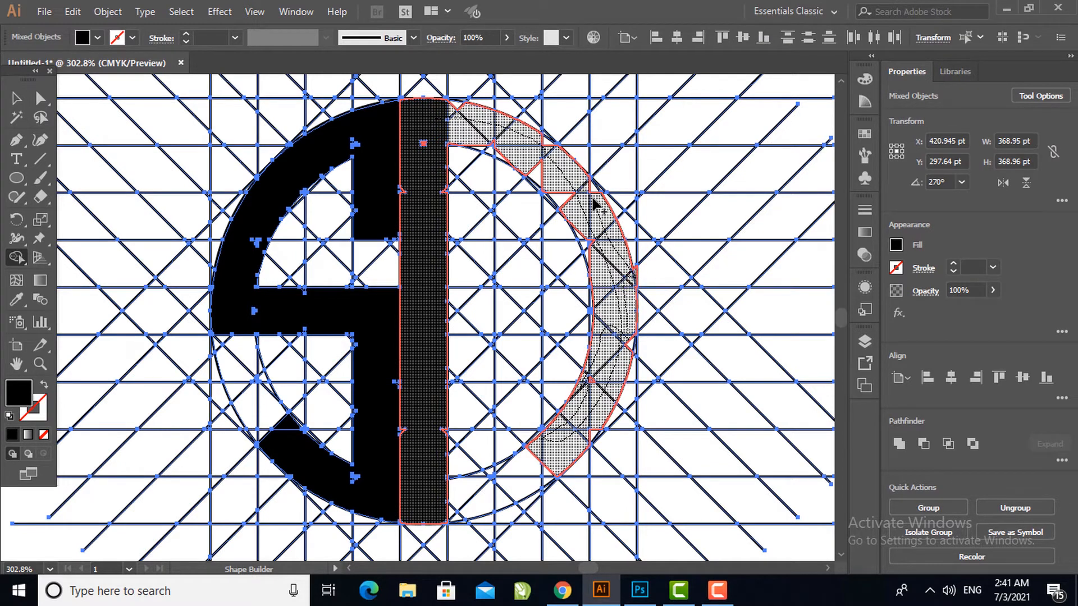
{"action": "left_click_drag", "start_coordinate": [576, 200], "coordinate": [538, 148]}
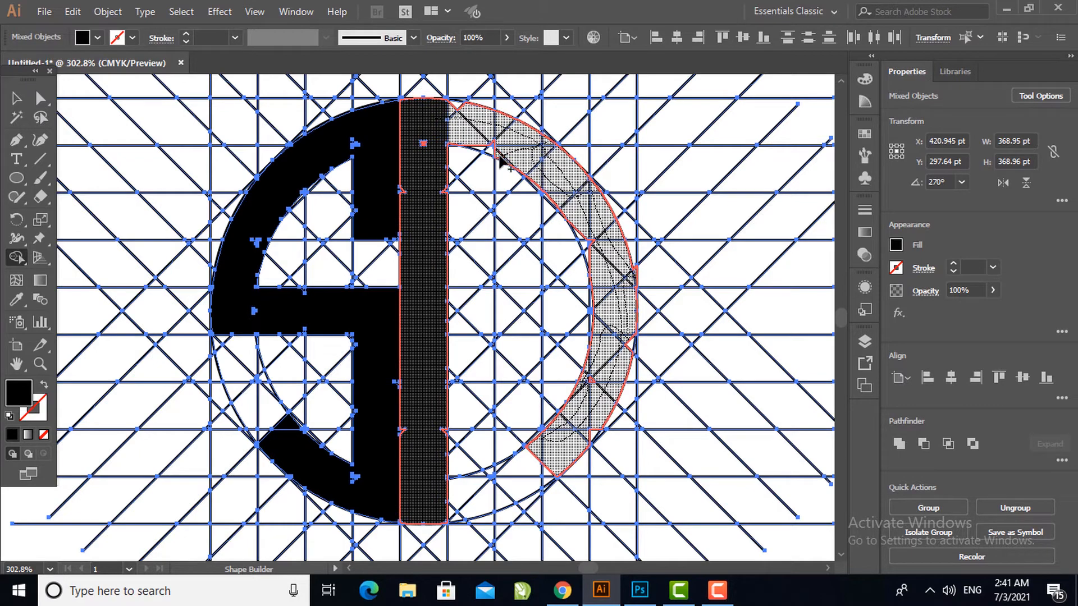
{"action": "left_click_drag", "start_coordinate": [481, 151], "coordinate": [483, 122]}
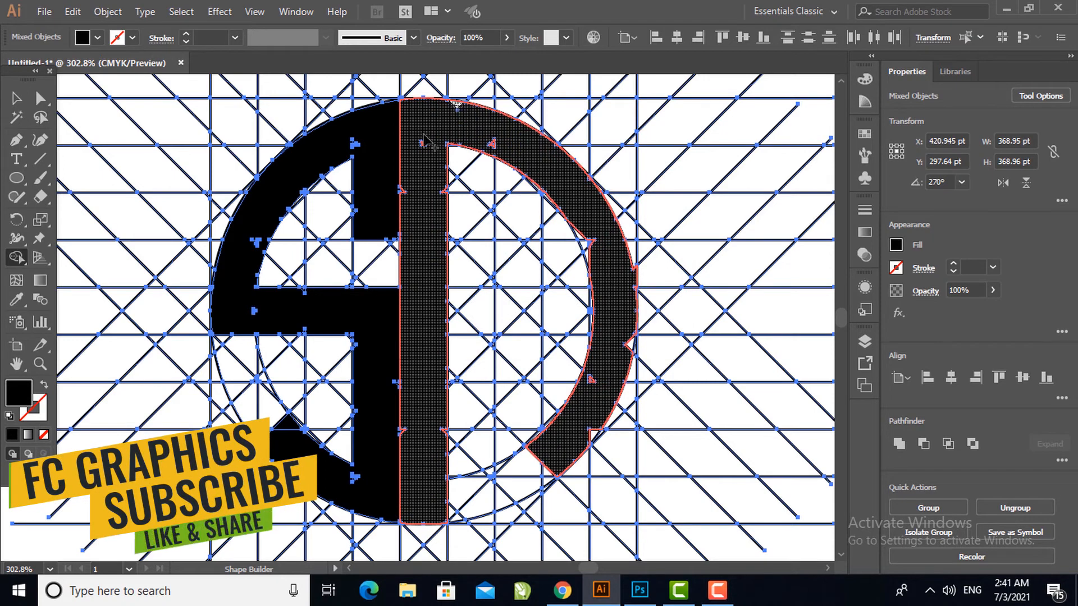
{"action": "left_click", "coordinate": [441, 321]}
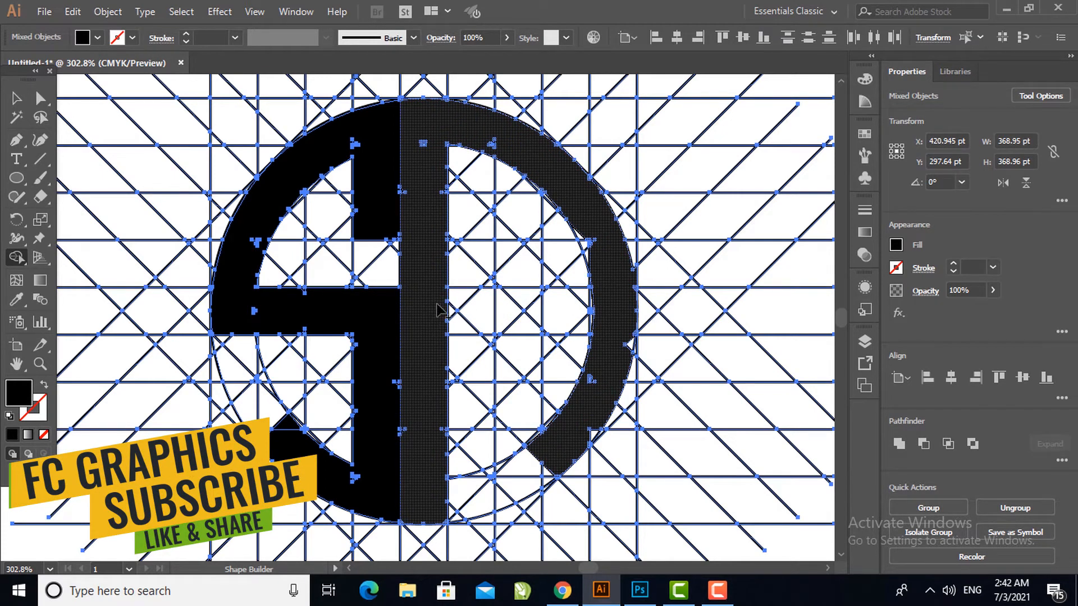
{"action": "mouse_move", "coordinate": [436, 306]}
{"action": "left_mouse_down"}
{"action": "mouse_move", "coordinate": [583, 293]}
{"action": "mouse_move", "coordinate": [586, 314]}
{"action": "mouse_move", "coordinate": [448, 322]}
{"action": "mouse_move", "coordinate": [497, 310]}
{"action": "left_mouse_up"}
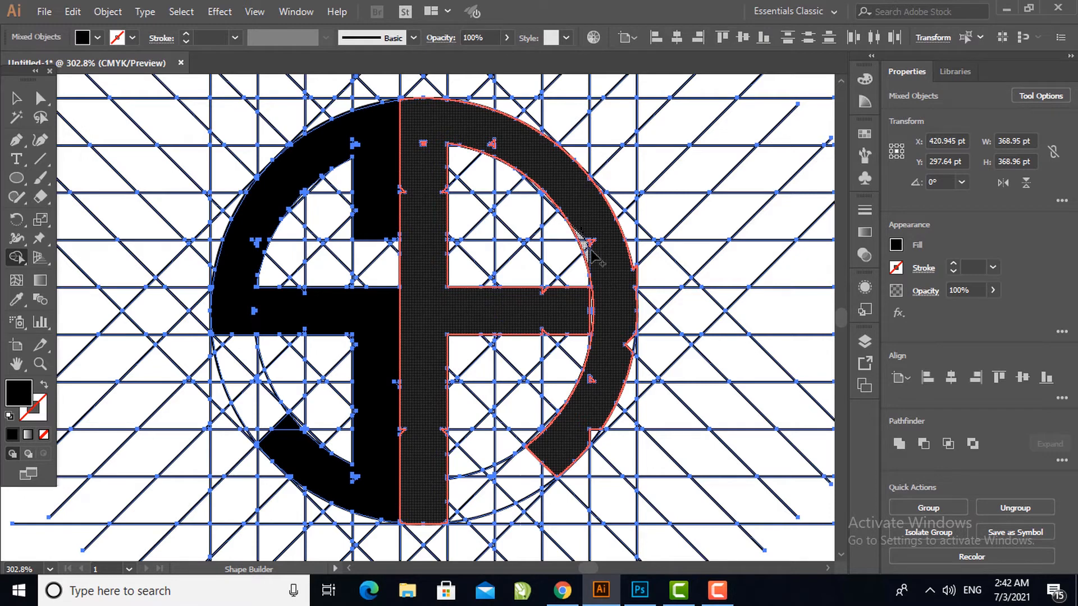
Step: Merge the leftover slivers along the right ring arc's inner and lower outer edges into the central black shape
{"action": "left_click", "coordinate": [590, 254]}
{"action": "left_click", "coordinate": [585, 422]}
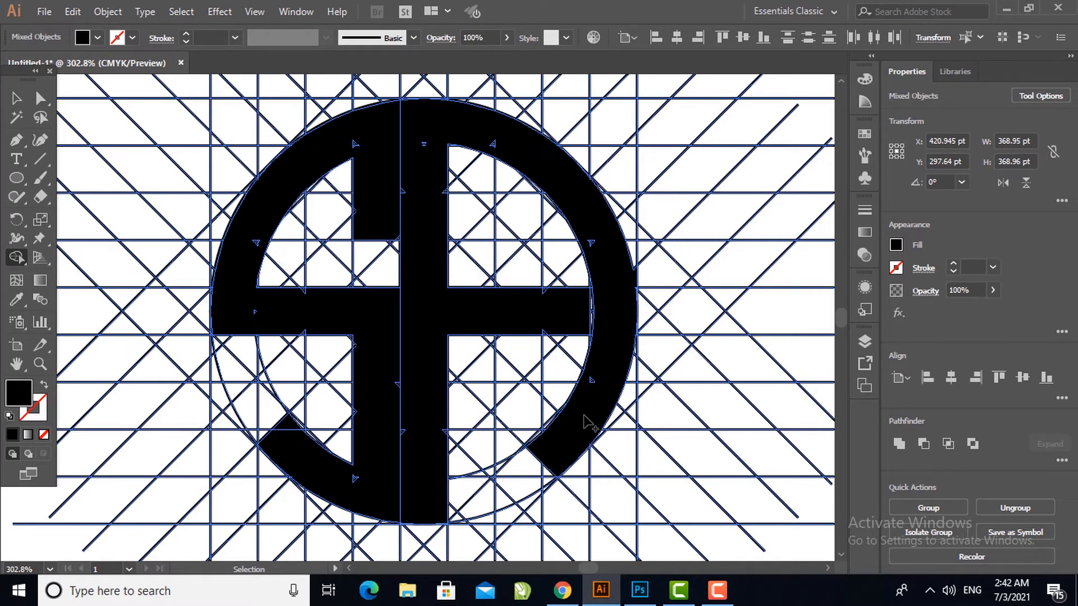
Step: Move the black S and A shapes off the grid to the artboard's upper-left area, side by side with a gap between them
{"action": "key", "text": "ctrl+0"}
{"action": "left_click", "coordinate": [16, 98]}
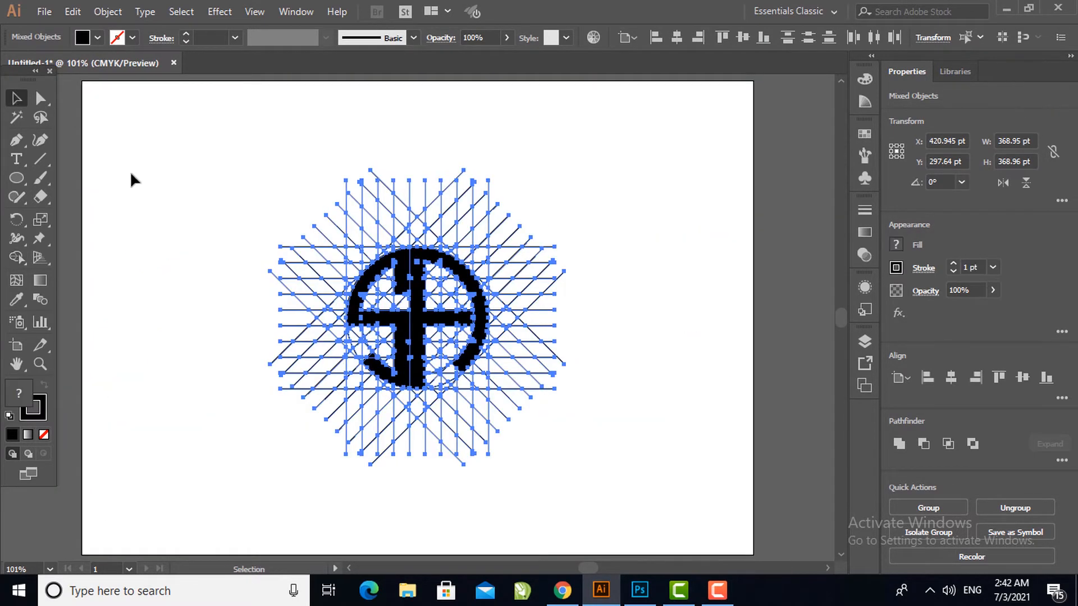
{"action": "left_click", "coordinate": [131, 172]}
{"action": "left_click_drag", "start_coordinate": [369, 303], "coordinate": [144, 144]}
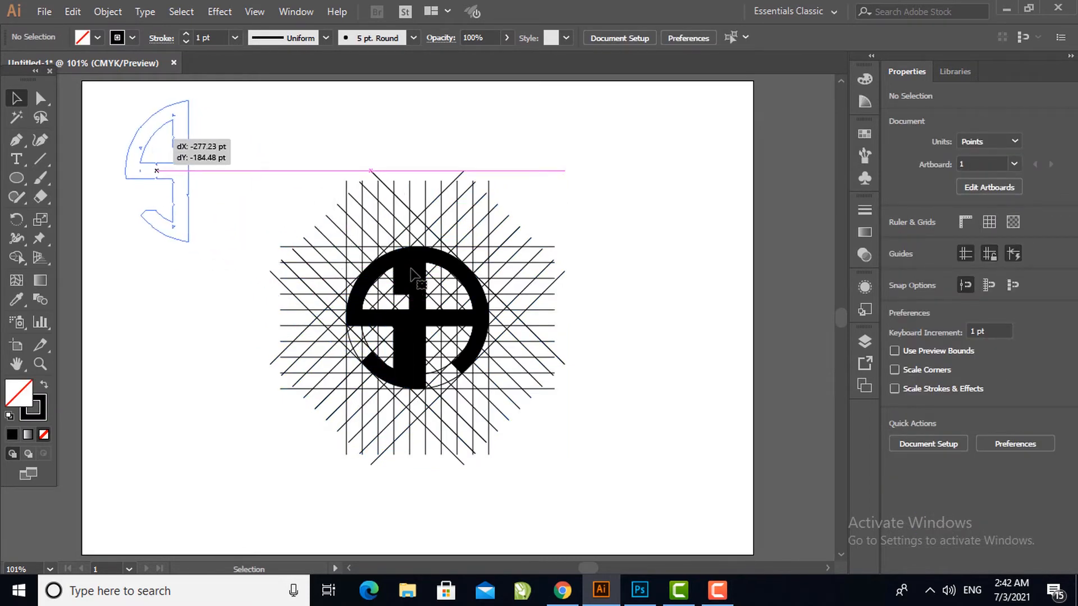
{"action": "left_click_drag", "start_coordinate": [419, 286], "coordinate": [227, 138]}
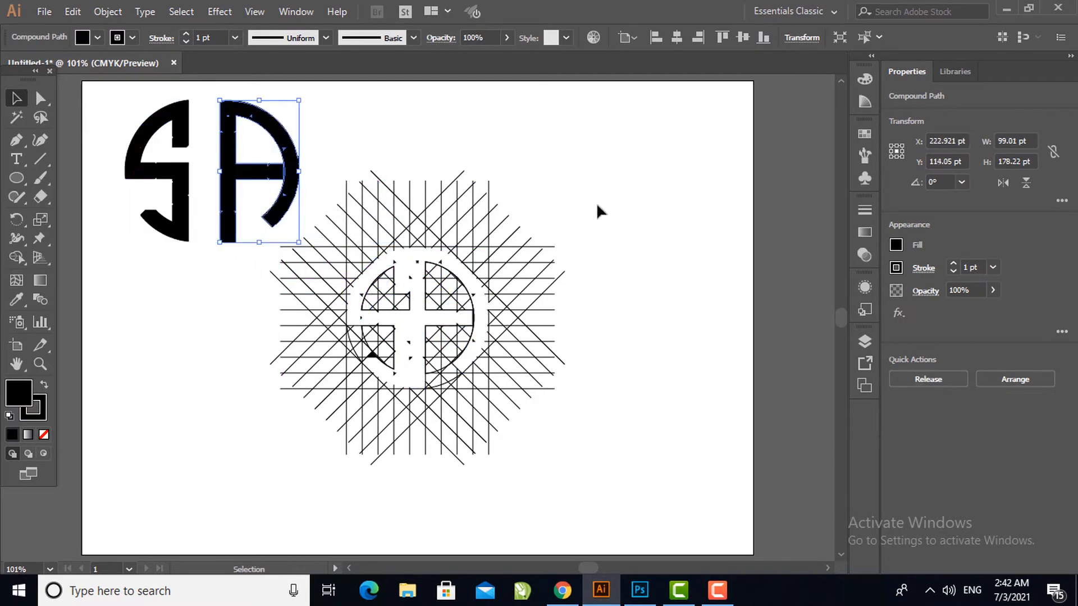
Step: Delete all remaining grid lines, construction circles and leftover fragments from the artboard
{"action": "left_click_drag", "start_coordinate": [600, 198], "coordinate": [325, 465]}
{"action": "key", "text": "Delete"}
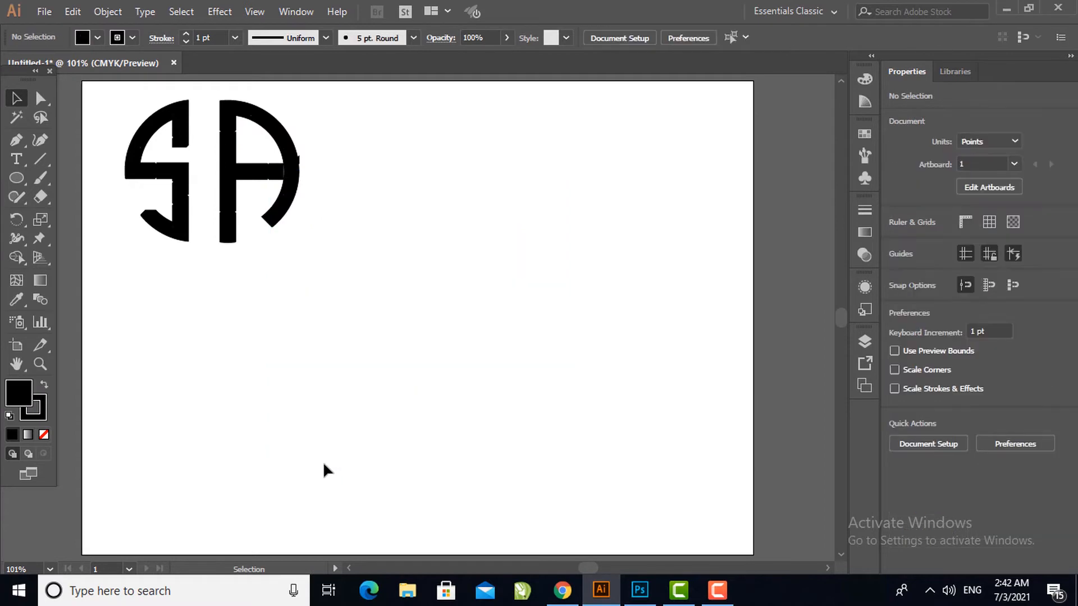
Step: Remove the stroke from both the S and A letter shapes, keeping their black fill
{"action": "left_click", "coordinate": [39, 364]}
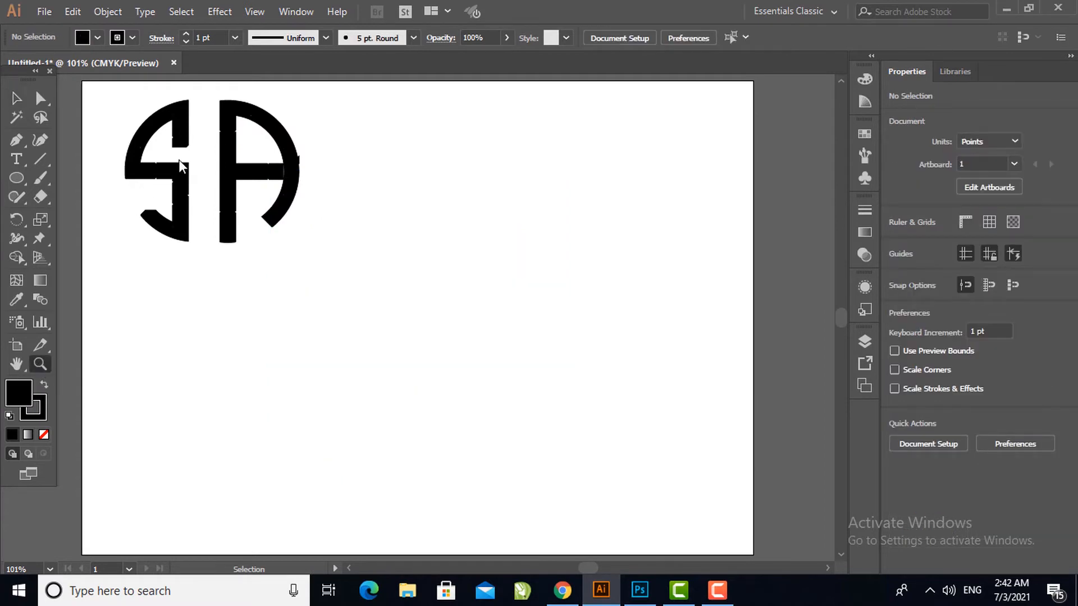
{"action": "left_click_drag", "start_coordinate": [113, 90], "coordinate": [374, 284]}
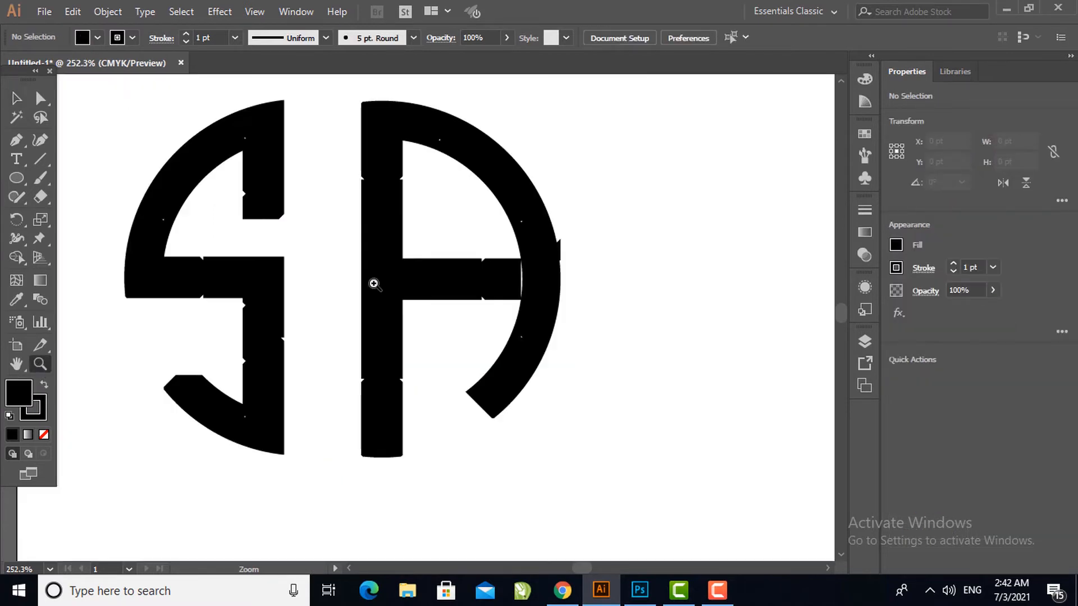
{"action": "left_click", "coordinate": [16, 140]}
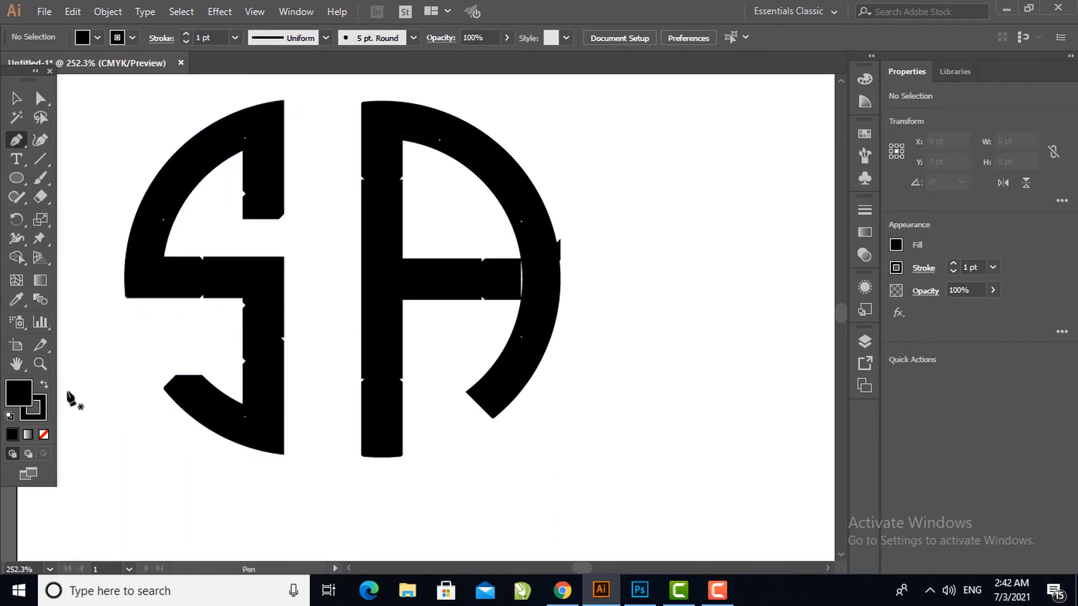
{"action": "left_click", "coordinate": [17, 99]}
{"action": "left_click_drag", "start_coordinate": [145, 94], "coordinate": [640, 359]}
{"action": "left_click", "coordinate": [45, 437]}
{"action": "left_click", "coordinate": [44, 434]}
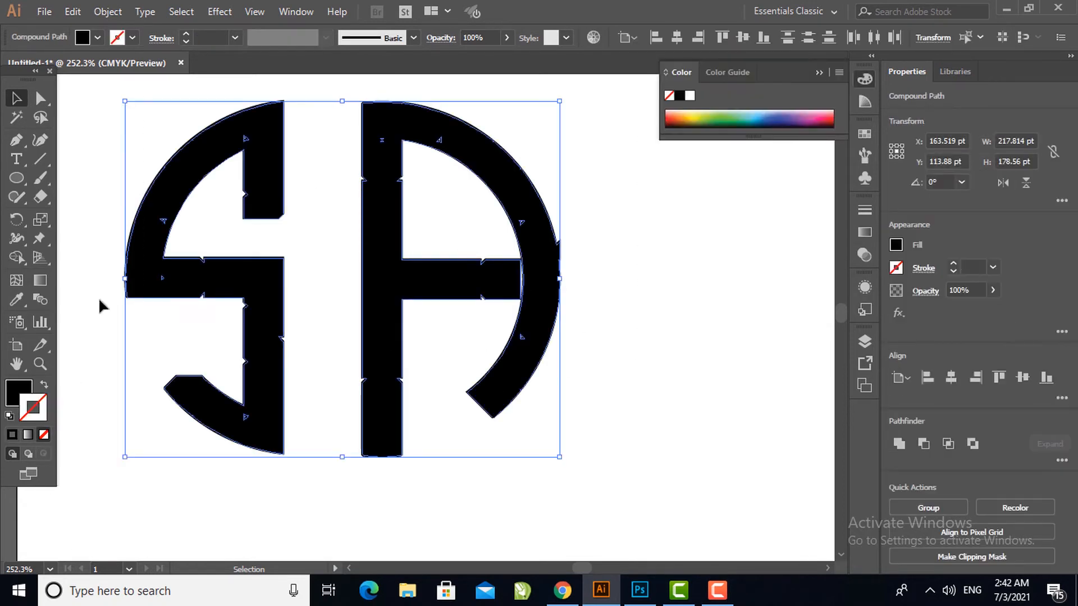
Step: Draw a closed black Pen shape covering the notches along the S crossbar's lower edge and the lower stem's inner edge
{"action": "key", "text": "ctrl+shift+a"}
{"action": "left_click", "coordinate": [17, 140]}
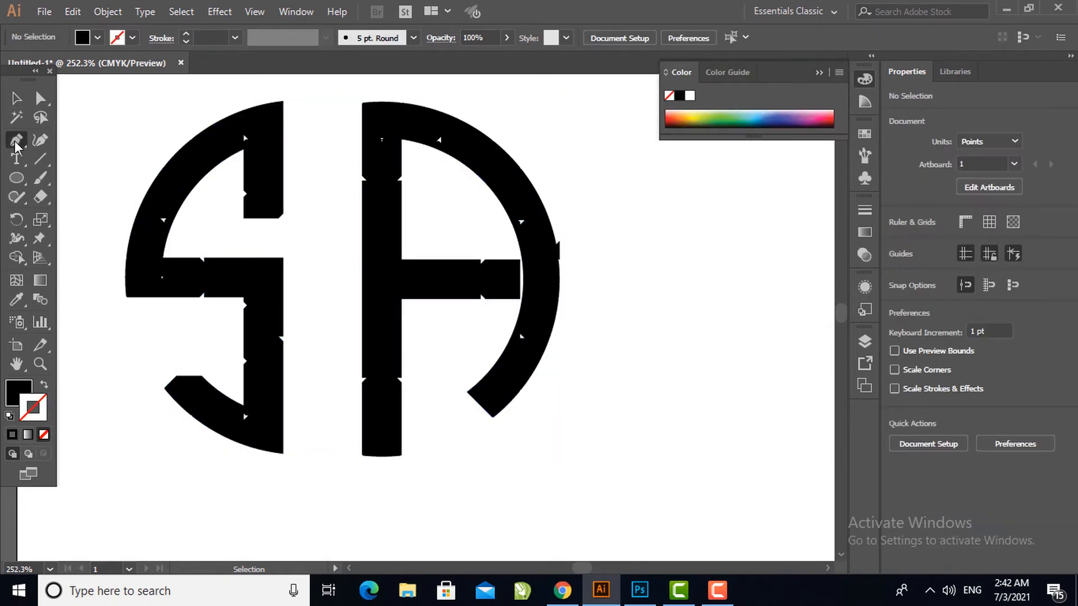
{"action": "left_click", "coordinate": [126, 296]}
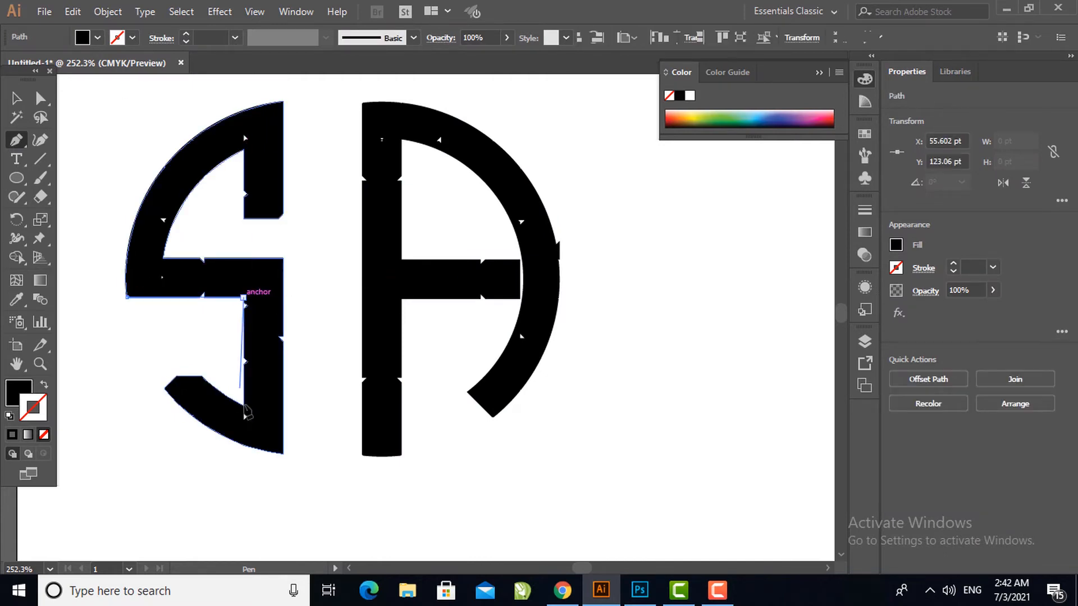
{"action": "left_click", "coordinate": [243, 298]}
{"action": "left_click", "coordinate": [243, 405]}
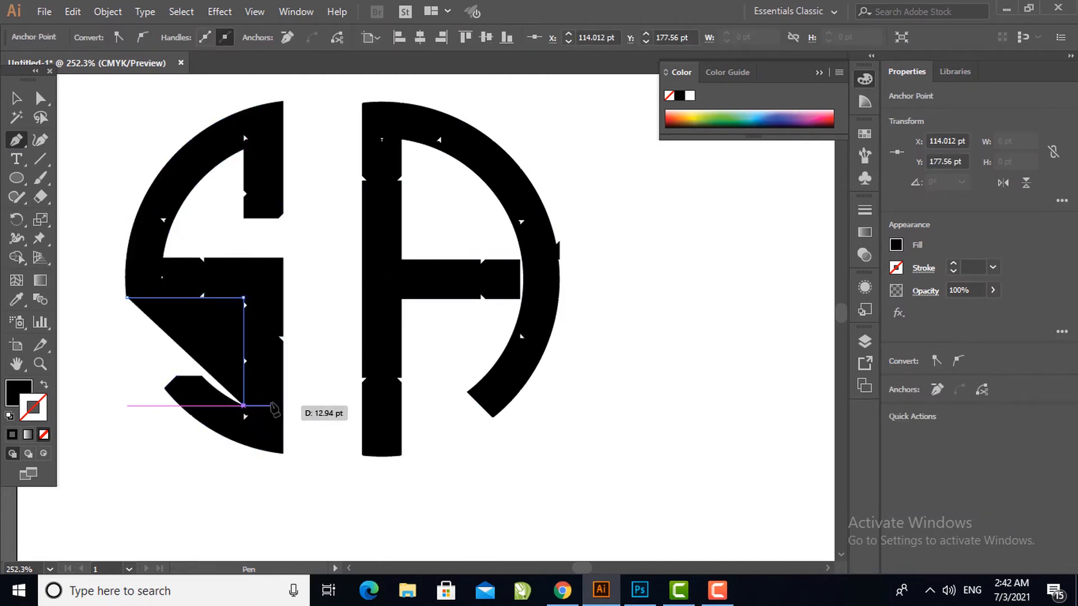
{"action": "left_click", "coordinate": [277, 406]}
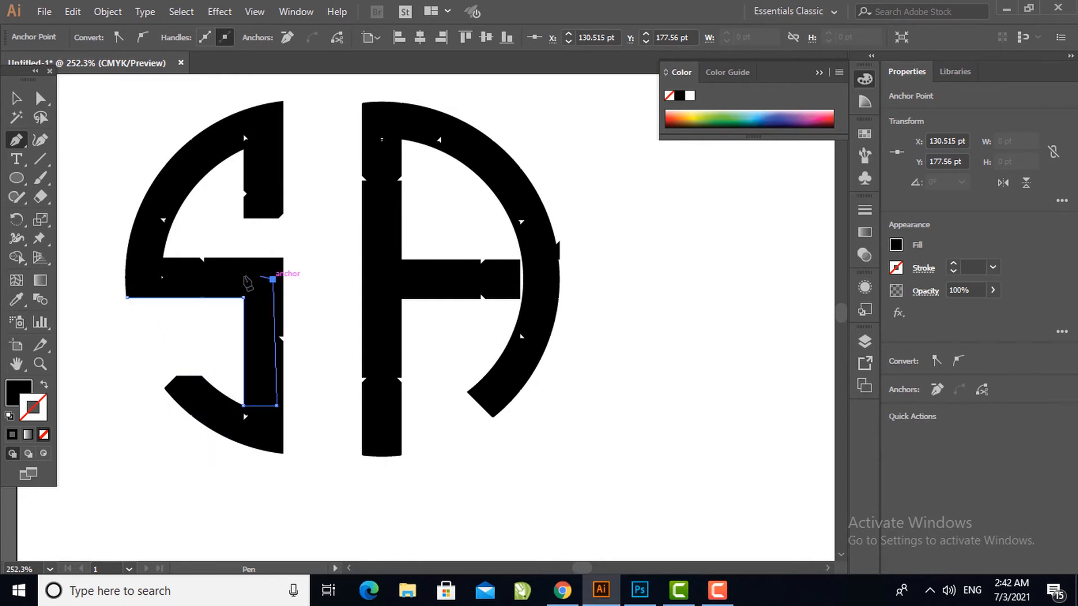
{"action": "left_click", "coordinate": [273, 279]}
{"action": "left_click", "coordinate": [188, 276]}
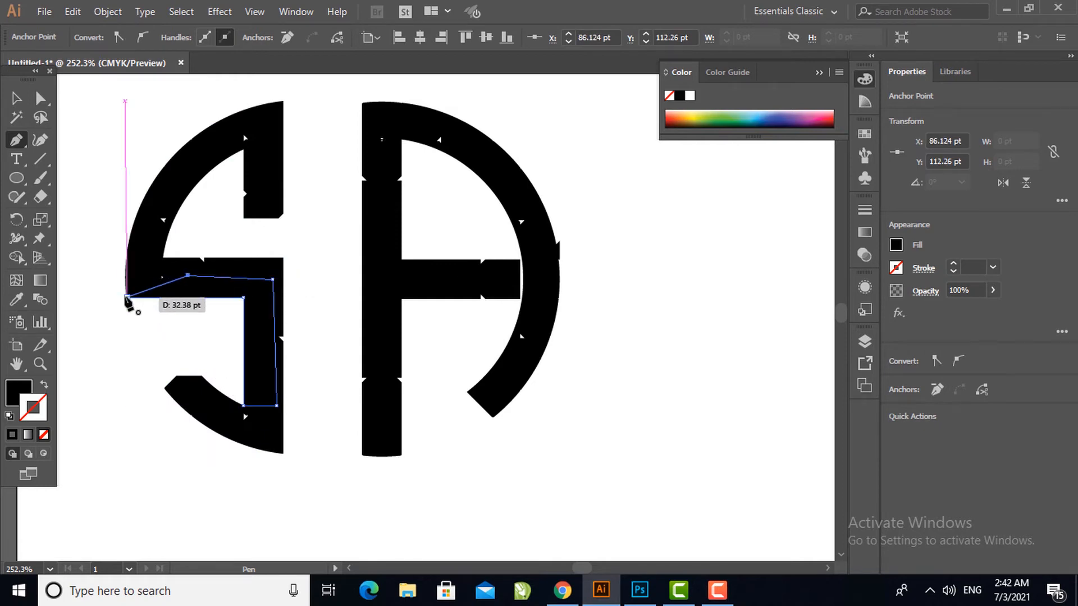
{"action": "left_click", "coordinate": [127, 297]}
Step: Unite the crossbar and lower-stem patch with the S shape
{"action": "left_click", "coordinate": [16, 99]}
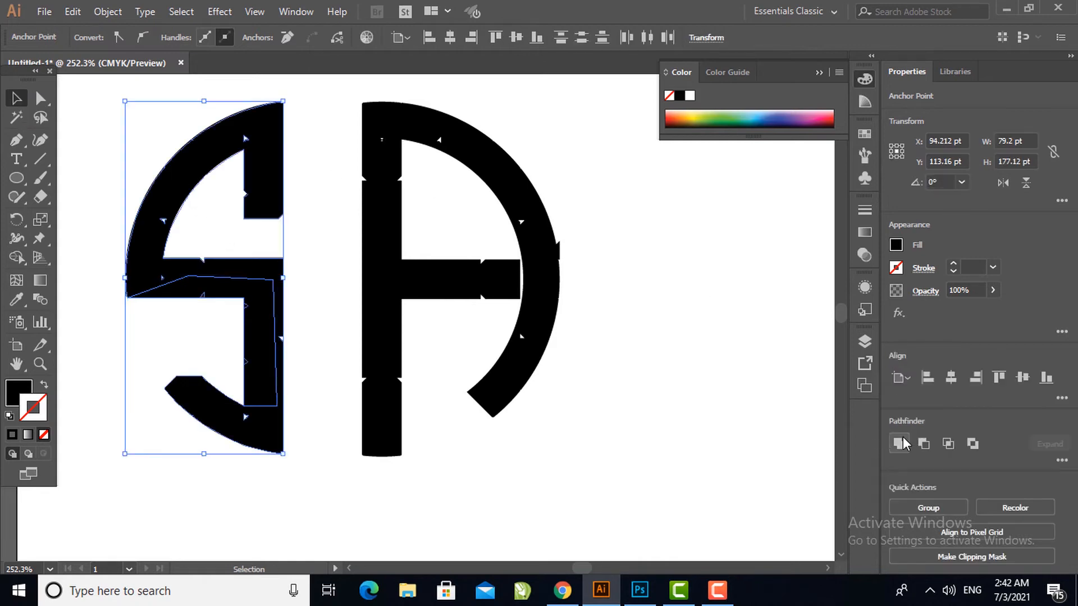
{"action": "key", "text": "ctrl+8"}
{"action": "left_click", "coordinate": [140, 319]}
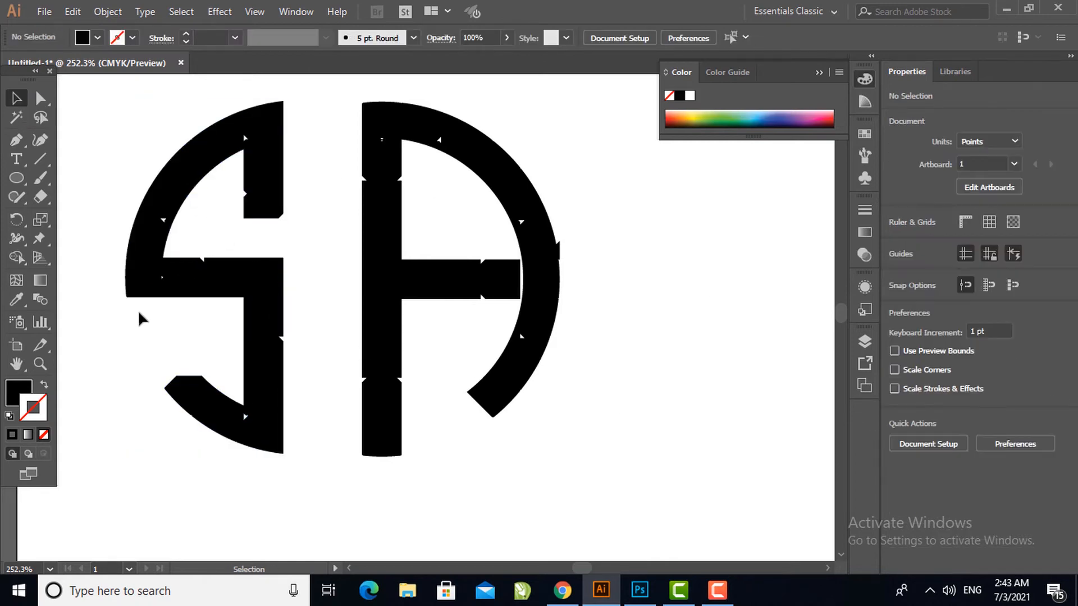
Step: Draw a closed black Pen shape over the notches along the S crossbar's upper edge and the lower stem's outer edge
{"action": "left_click", "coordinate": [17, 140]}
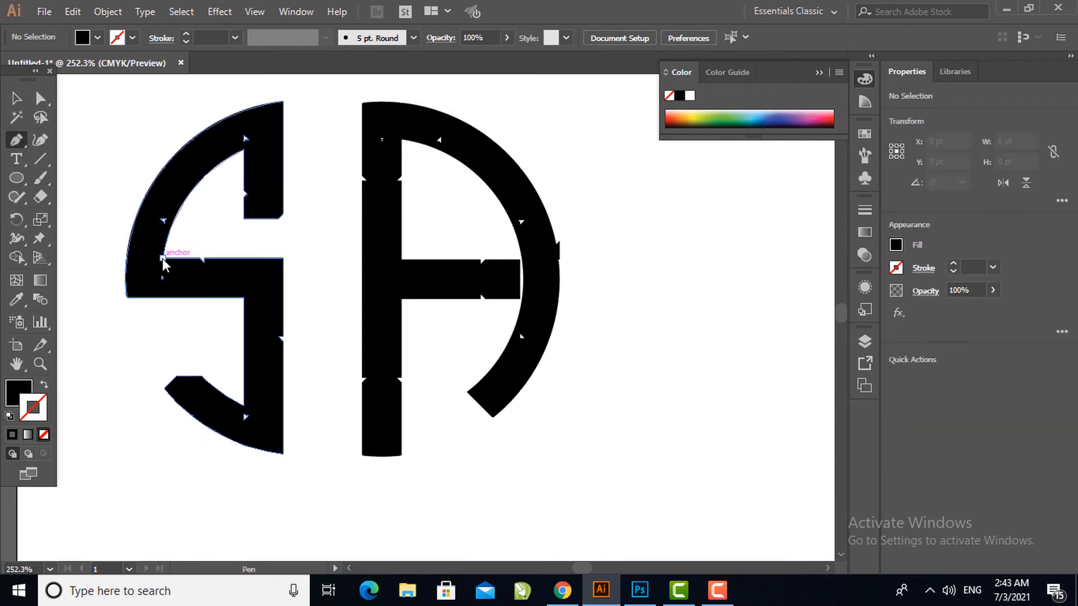
{"action": "left_click", "coordinate": [163, 258]}
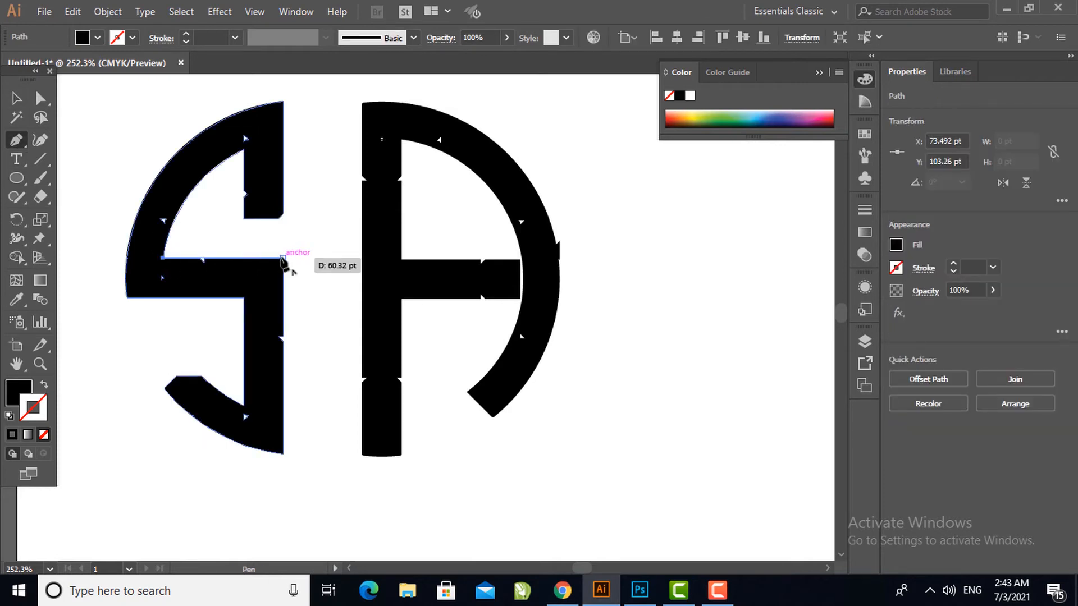
{"action": "left_click", "coordinate": [282, 258]}
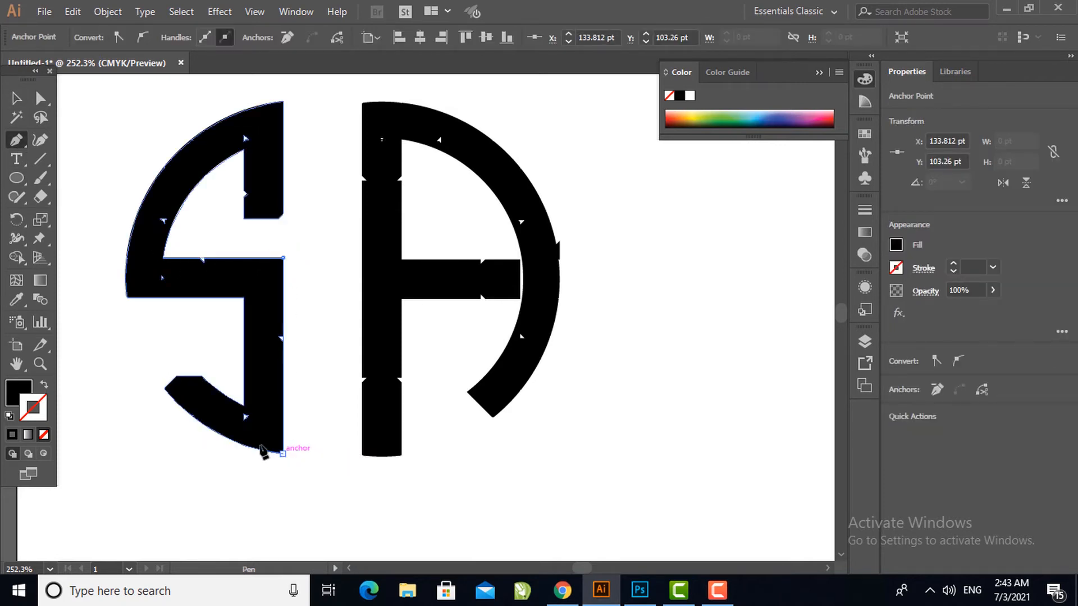
{"action": "left_click_drag", "start_coordinate": [282, 453], "coordinate": [259, 440]}
{"action": "left_click", "coordinate": [259, 419]}
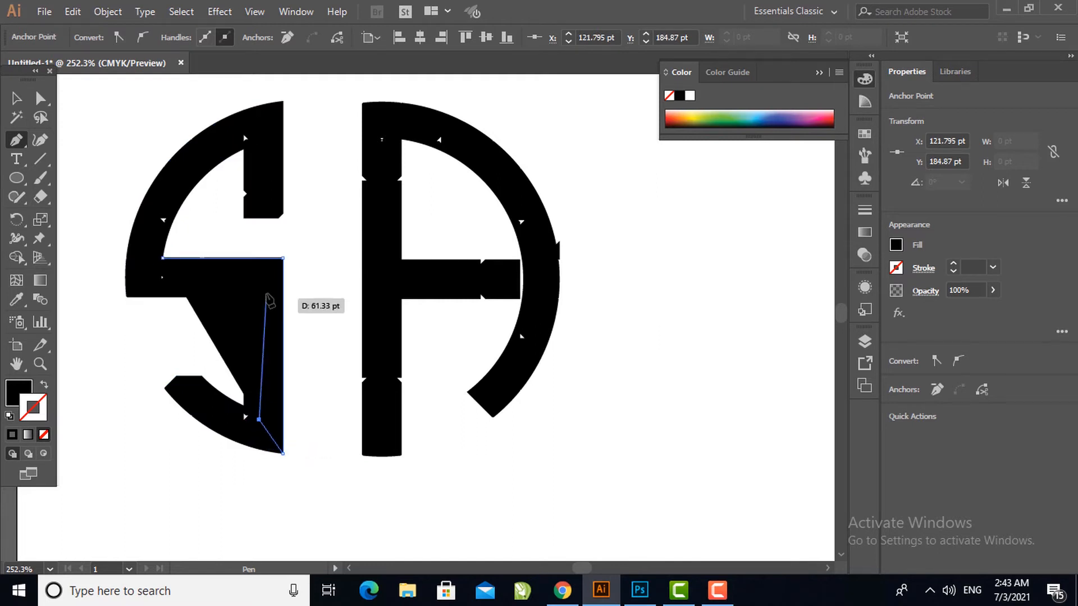
{"action": "left_click", "coordinate": [266, 290]}
{"action": "left_click", "coordinate": [243, 284]}
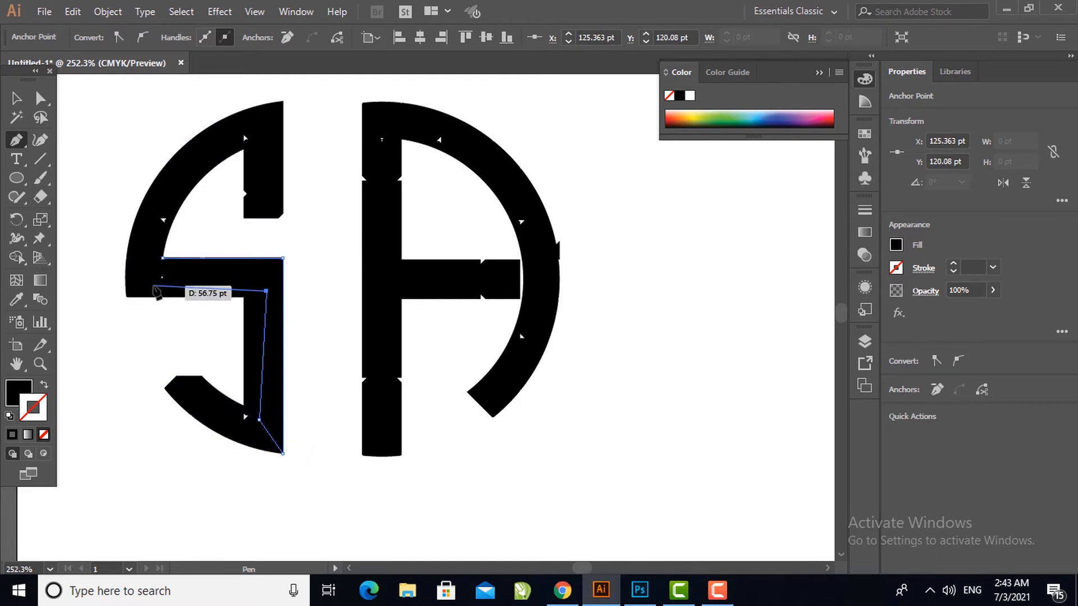
{"action": "left_click", "coordinate": [162, 258]}
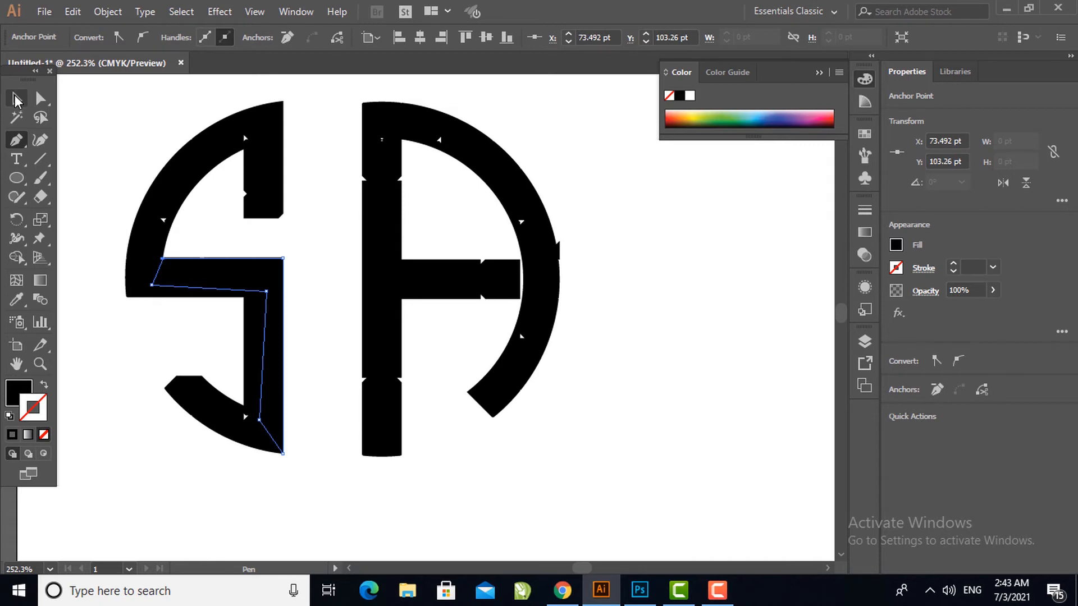
Step: Unite the patch along the crossbar's upper edge and stem's outer edge with the S
{"action": "key", "text": "v"}
{"action": "left_click", "coordinate": [180, 176], "text": "shift"}
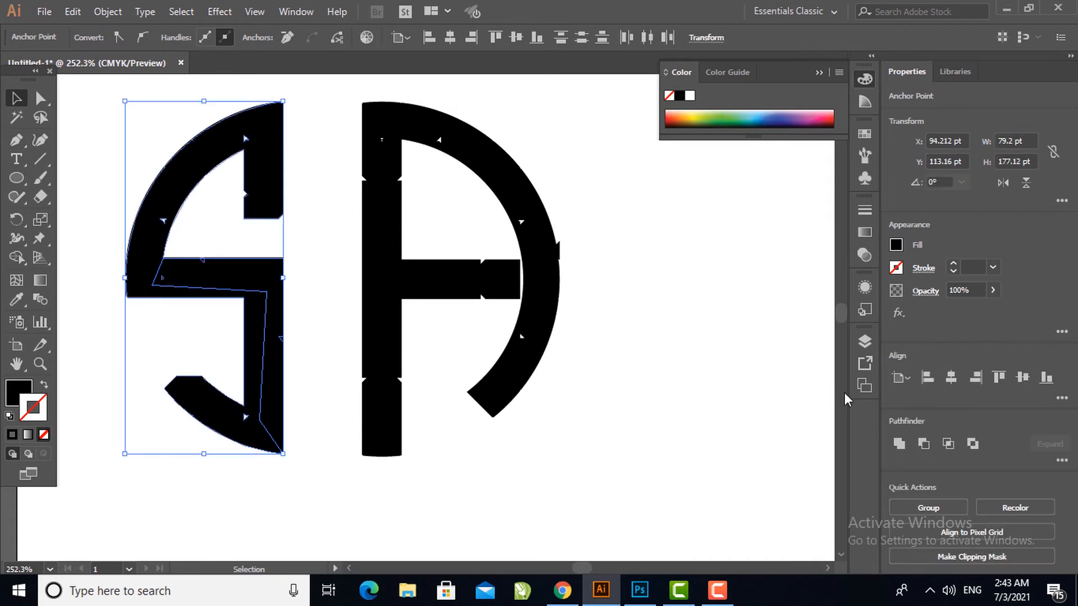
{"action": "left_click", "coordinate": [900, 445]}
{"action": "left_click", "coordinate": [115, 440]}
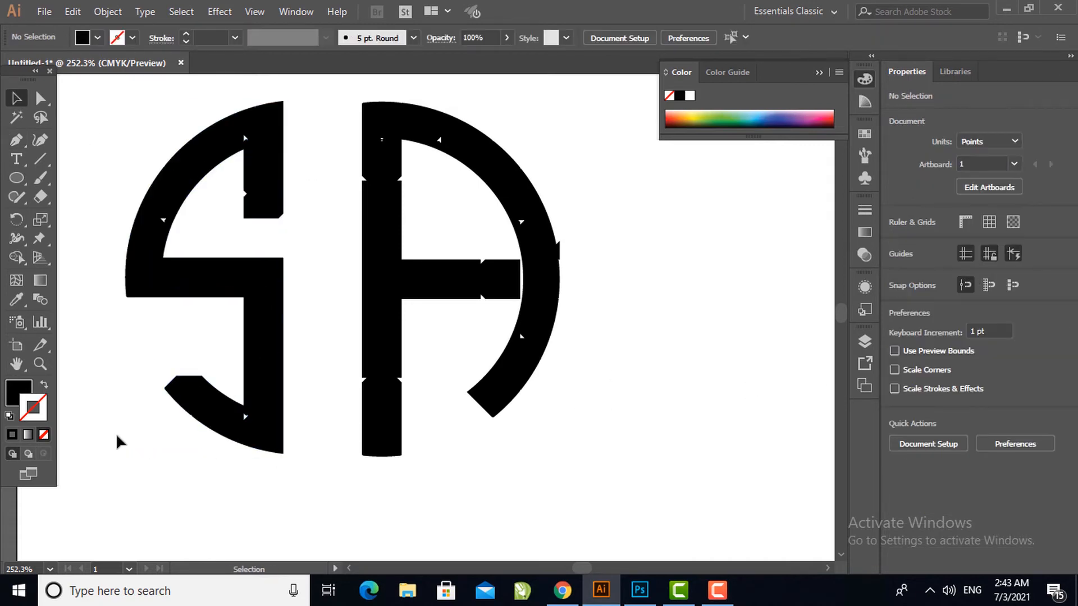
Step: Cover the notches on the inner edge of the S's upper stem with a filled Pen shape and unite it with the letter
{"action": "left_click", "coordinate": [16, 140]}
{"action": "left_click", "coordinate": [244, 217]}
{"action": "left_click", "coordinate": [243, 143]}
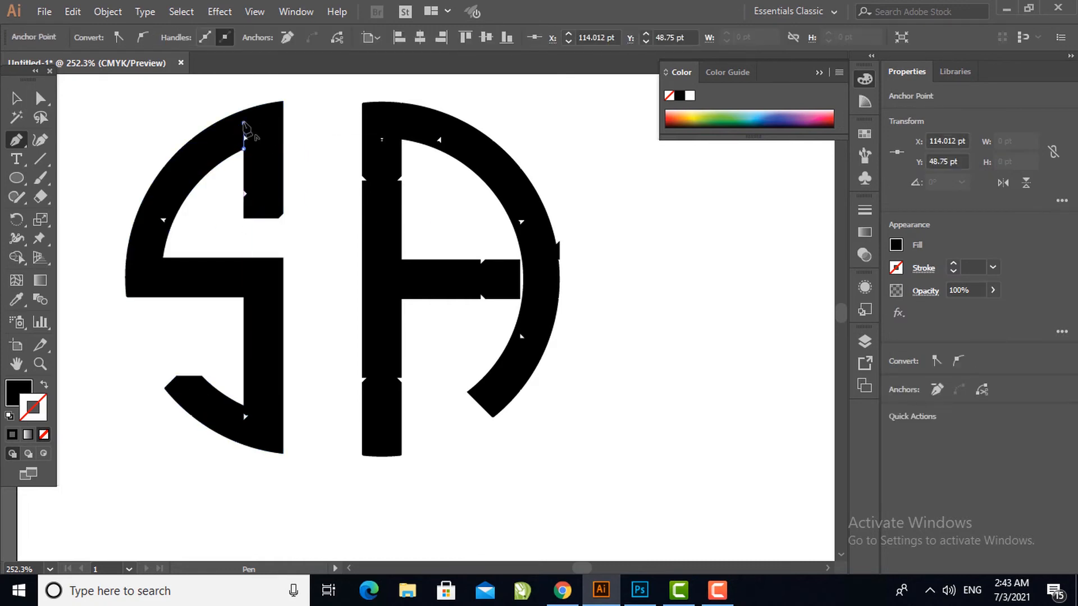
{"action": "left_click", "coordinate": [244, 124]}
{"action": "left_click", "coordinate": [274, 123]}
{"action": "left_click", "coordinate": [281, 197]}
{"action": "left_click", "coordinate": [244, 217]}
{"action": "left_click", "coordinate": [17, 99]}
{"action": "left_click", "coordinate": [171, 182]}
{"action": "left_click", "coordinate": [498, 311]}
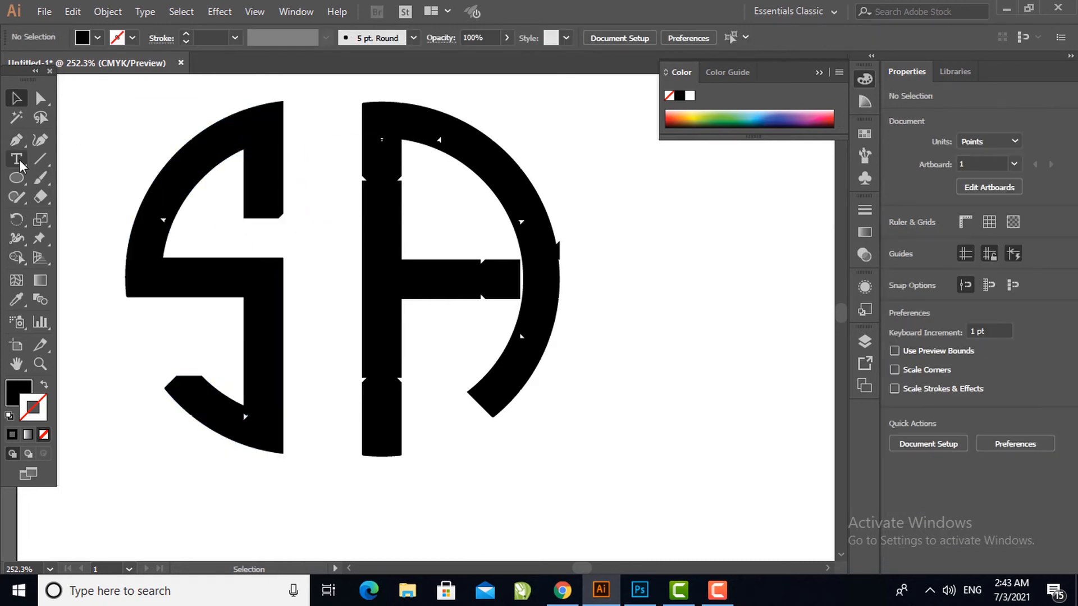
Step: Square off the clipped lower corner of the S's upper stem with a rectangular Pen patch united with the letter
{"action": "key", "text": "p"}
{"action": "left_click", "coordinate": [283, 102]}
{"action": "left_click", "coordinate": [283, 219]}
{"action": "left_click", "coordinate": [244, 219]}
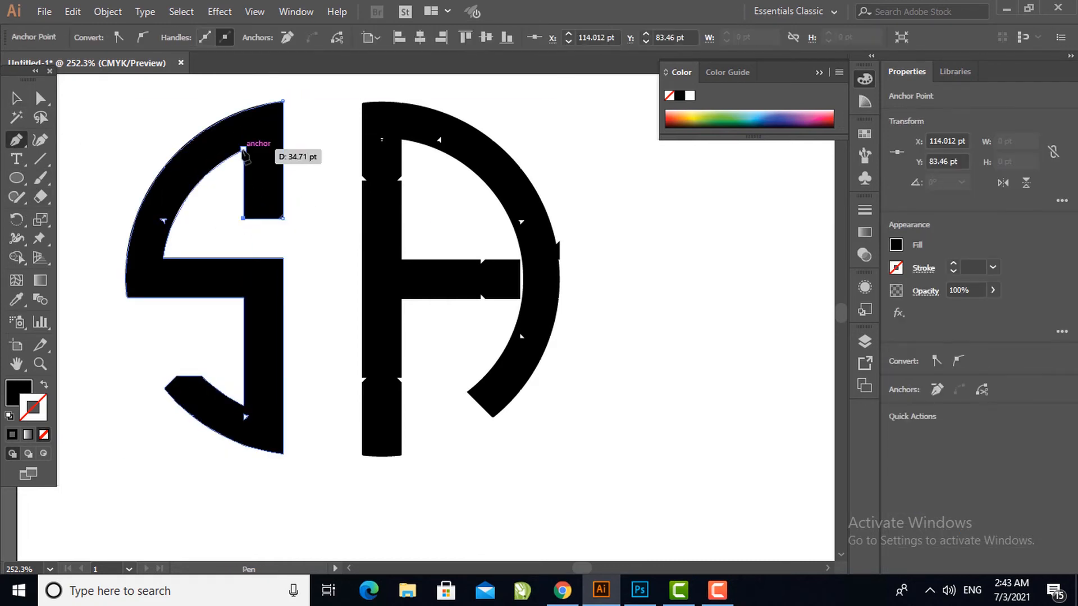
{"action": "left_click", "coordinate": [244, 149]}
{"action": "left_click", "coordinate": [283, 102]}
{"action": "left_click", "coordinate": [16, 98]}
{"action": "left_click", "coordinate": [174, 174], "text": "shift"}
{"action": "key", "text": "ctrl+8"}
{"action": "key", "text": "p"}
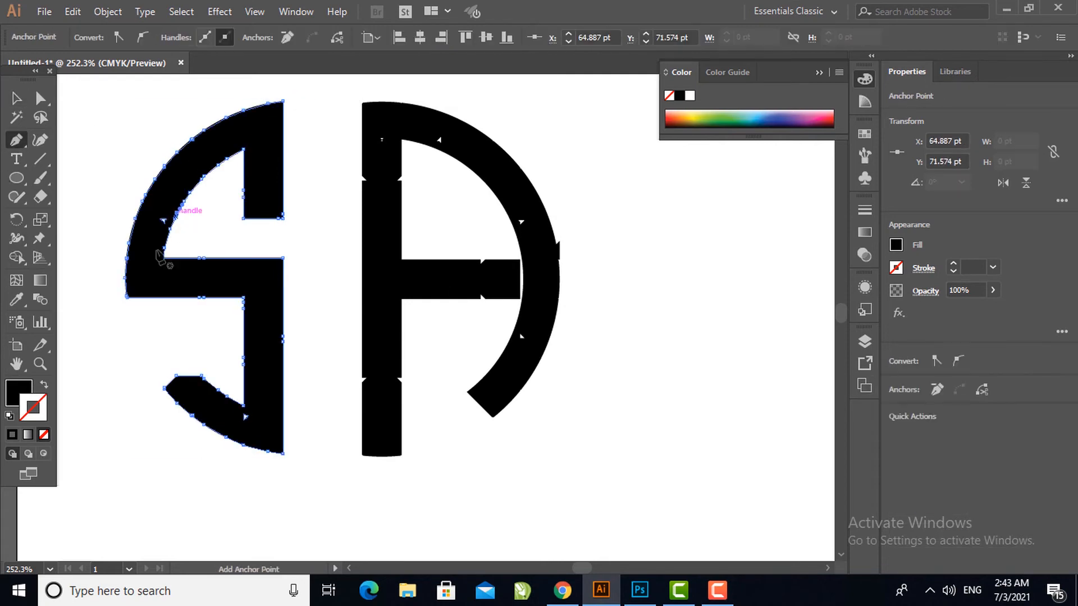
{"action": "left_click", "coordinate": [155, 196]}
{"action": "left_click", "coordinate": [166, 247]}
{"action": "left_click", "coordinate": [156, 196]}
{"action": "key", "text": "v"}
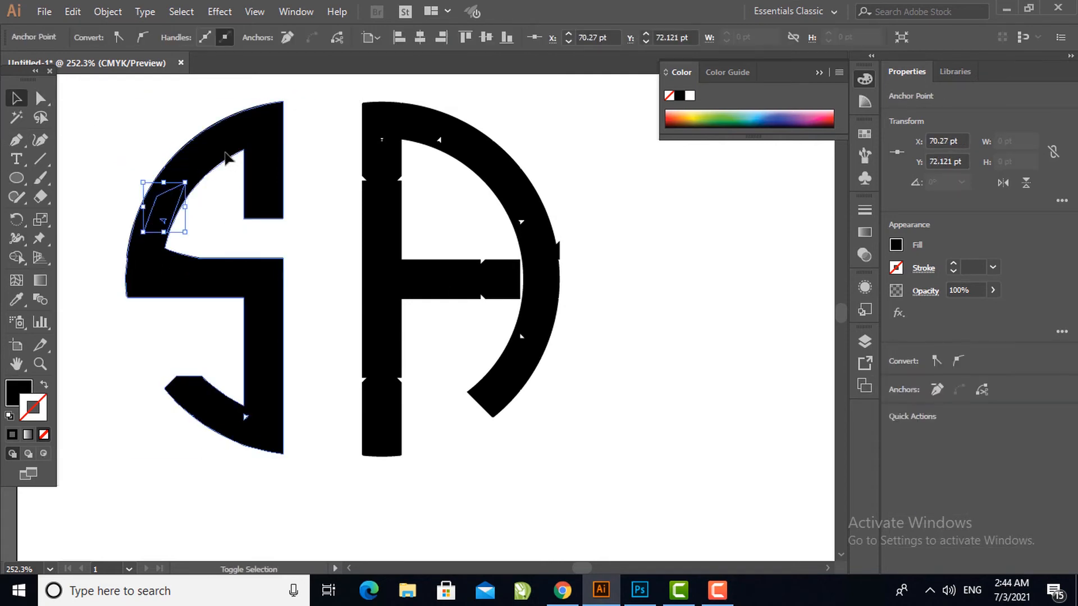
{"action": "left_click", "coordinate": [178, 259], "text": "shift"}
{"action": "key", "text": "ctrl+8"}
{"action": "key", "text": "ctrl+shift+a"}
{"action": "left_click", "coordinate": [179, 263]}
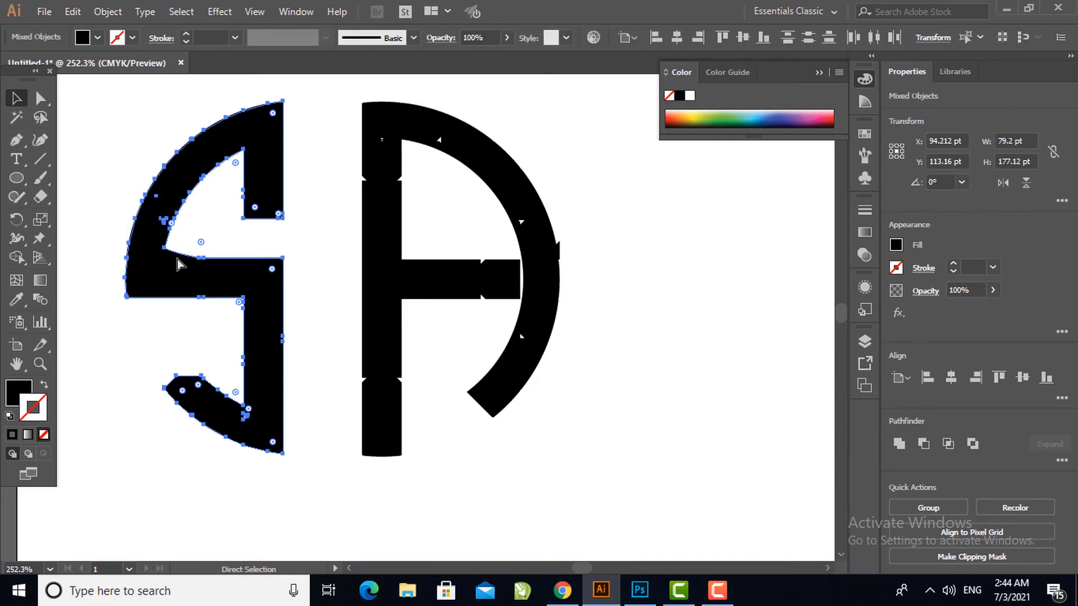
{"action": "key", "text": "ctrl+8"}
Step: Cover the small hole in the S's upper-left arc with a filled Pen triangle and unite it with the letter
{"action": "key", "text": "p"}
{"action": "left_click", "coordinate": [151, 207]}
{"action": "left_click", "coordinate": [189, 192]}
{"action": "left_click", "coordinate": [152, 243]}
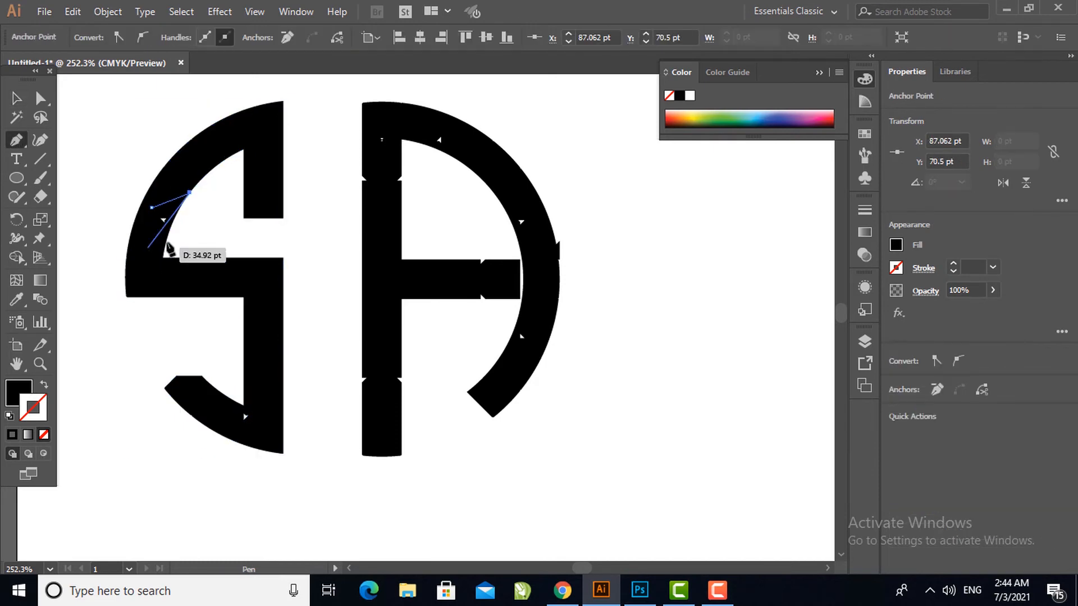
{"action": "left_click", "coordinate": [151, 207]}
{"action": "key", "text": "v"}
{"action": "left_click", "coordinate": [196, 166], "text": "shift"}
{"action": "key", "text": "ctrl+8"}
{"action": "key", "text": "ctrl+shift+a"}
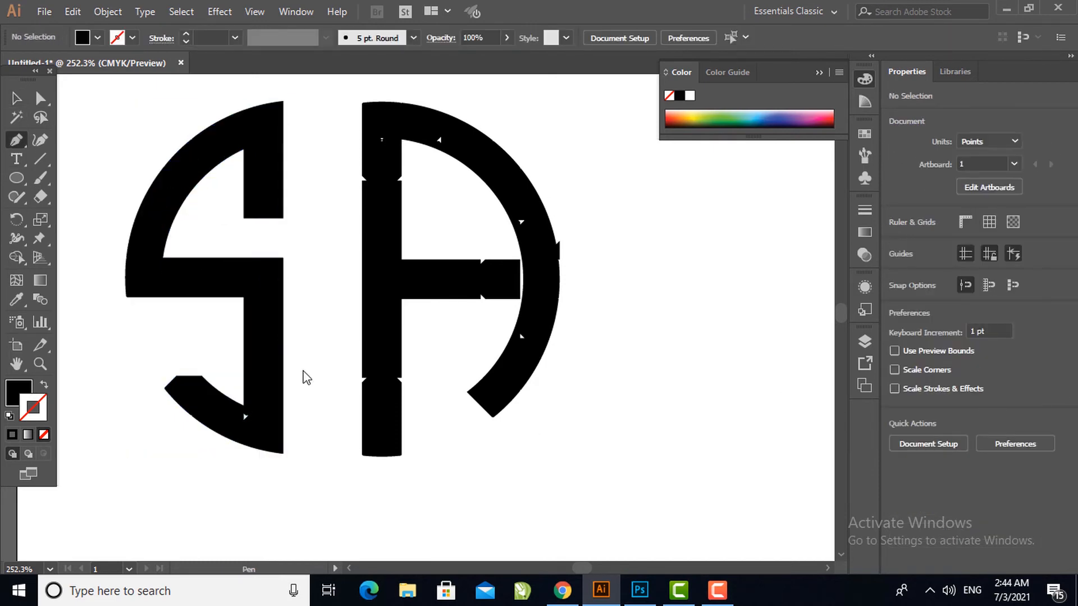
Step: Fill the small hole where the S's lower arc meets the stem with a Pen triangle united with the letter
{"action": "key", "text": "p"}
{"action": "left_click", "coordinate": [258, 404]}
{"action": "left_click", "coordinate": [228, 437]}
{"action": "left_click", "coordinate": [228, 404]}
{"action": "key", "text": "v"}
{"action": "left_click", "coordinate": [233, 278], "text": "shift"}
{"action": "key", "text": "ctrl+8"}
{"action": "key", "text": "ctrl+shift+a"}
Step: Draw a four-sided Pen shape over the tip of the S's lower-left tail, with one edge cutting diagonally across it
{"action": "key", "text": "p"}
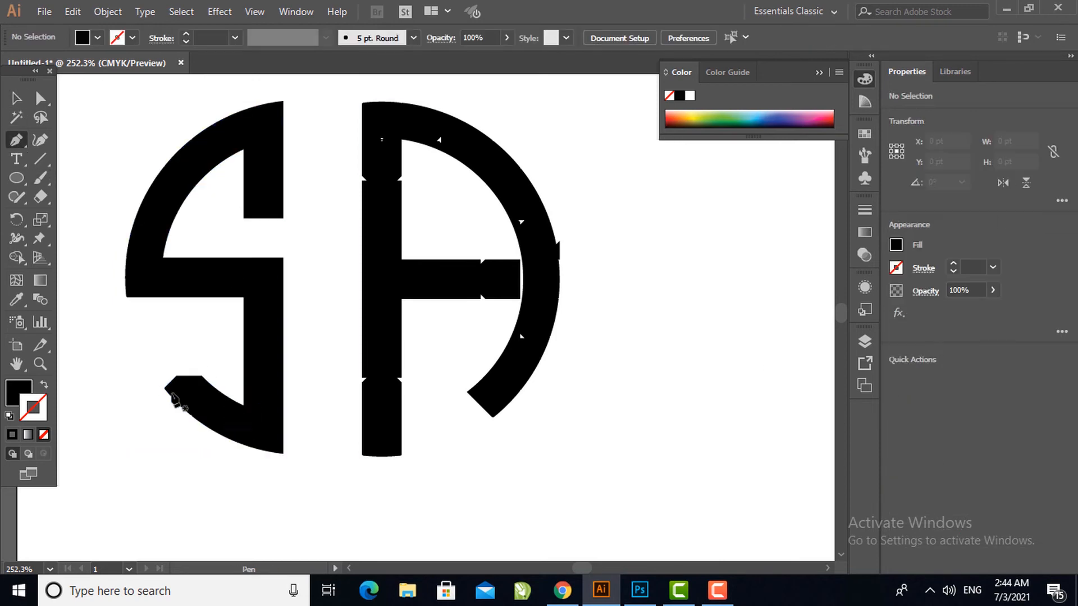
{"action": "left_click", "coordinate": [201, 376]}
{"action": "left_click", "coordinate": [174, 400]}
{"action": "left_click", "coordinate": [146, 368]}
{"action": "left_click", "coordinate": [182, 344]}
{"action": "left_click", "coordinate": [201, 376]}
Step: Subtract the four-sided shape from the S to trim its tail to a straight diagonal end
{"action": "key", "text": "v"}
{"action": "left_click", "coordinate": [212, 409], "text": "shift"}
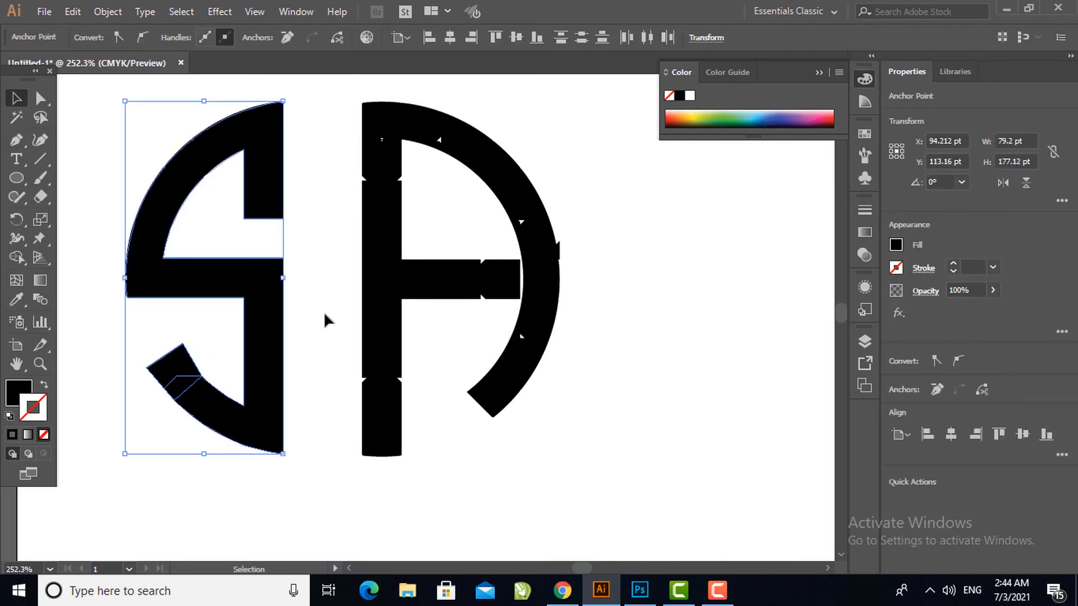
{"action": "key", "text": "ctrl+8"}
{"action": "key", "text": "ctrl+shift+a"}
{"action": "left_click", "coordinate": [265, 337]}
{"action": "left_click", "coordinate": [923, 444]}
{"action": "key", "text": "ctrl+shift+a"}
Step: Move the two end anchors of the S's lower-left tail outward along the arc to lengthen the tail
{"action": "key", "text": "a"}
{"action": "left_click", "coordinate": [174, 396]}
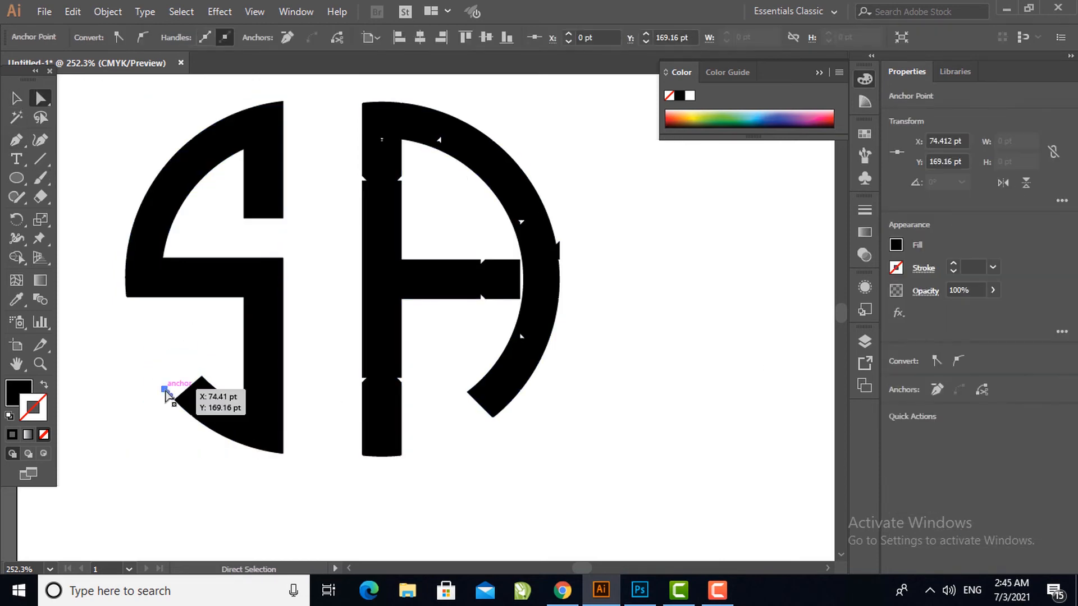
{"action": "key", "text": "ctrl+shift+a"}
{"action": "left_click", "coordinate": [204, 380]}
{"action": "left_click", "coordinate": [175, 399], "text": "shift"}
{"action": "left_click_drag", "start_coordinate": [175, 398], "coordinate": [161, 385]}
{"action": "key", "text": "ctrl+shift+a"}
Step: Cover the A's vertical stem with a closed Pen shape from top to base and unite it with the letter
{"action": "key", "text": "p"}
{"action": "left_click", "coordinate": [363, 107]}
{"action": "left_click", "coordinate": [395, 121]}
{"action": "left_click", "coordinate": [402, 141]}
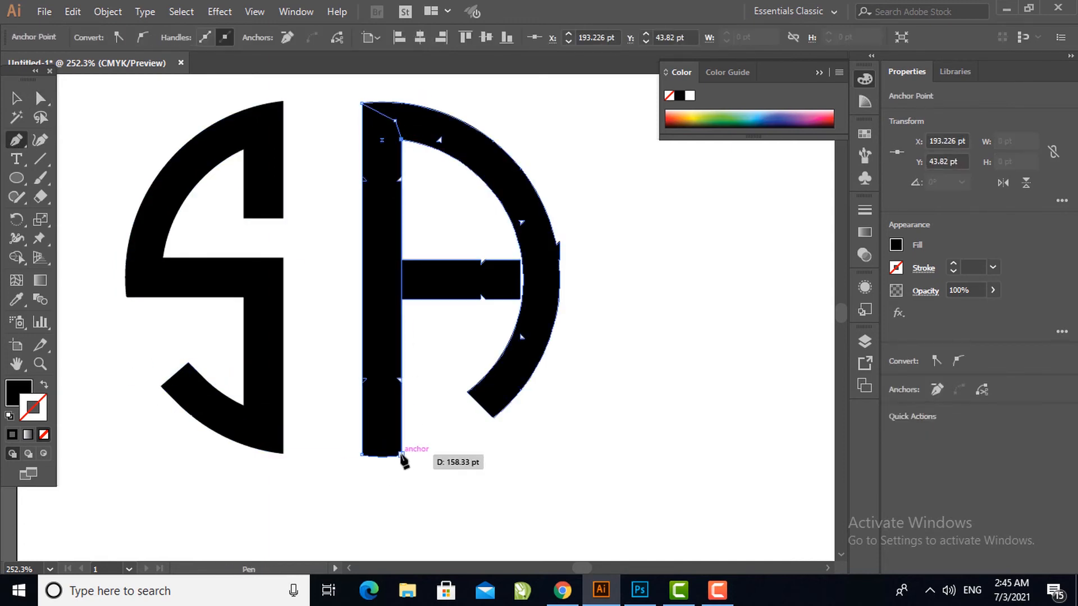
{"action": "left_click", "coordinate": [401, 455]}
{"action": "left_click", "coordinate": [362, 454]}
{"action": "left_click", "coordinate": [363, 104]}
{"action": "key", "text": "v"}
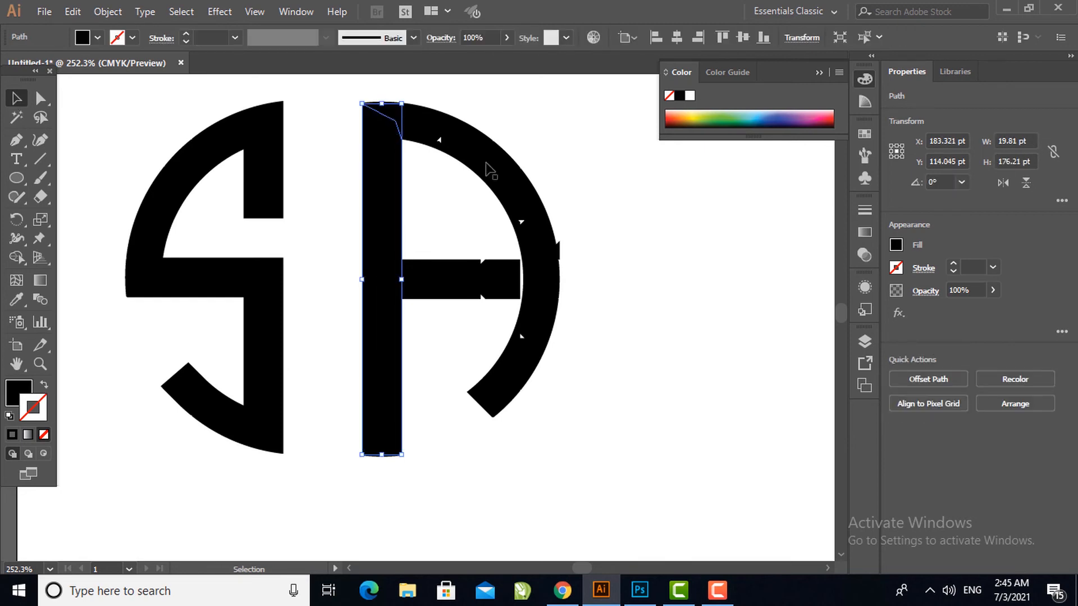
{"action": "left_click", "coordinate": [493, 173], "text": "shift"}
{"action": "left_click", "coordinate": [899, 444]}
{"action": "key", "text": "ctrl+shift+a"}
Step: Cover the small holes along the A's curved right side with a closed Pen shape inside the arc and unite them
{"action": "key", "text": "p"}
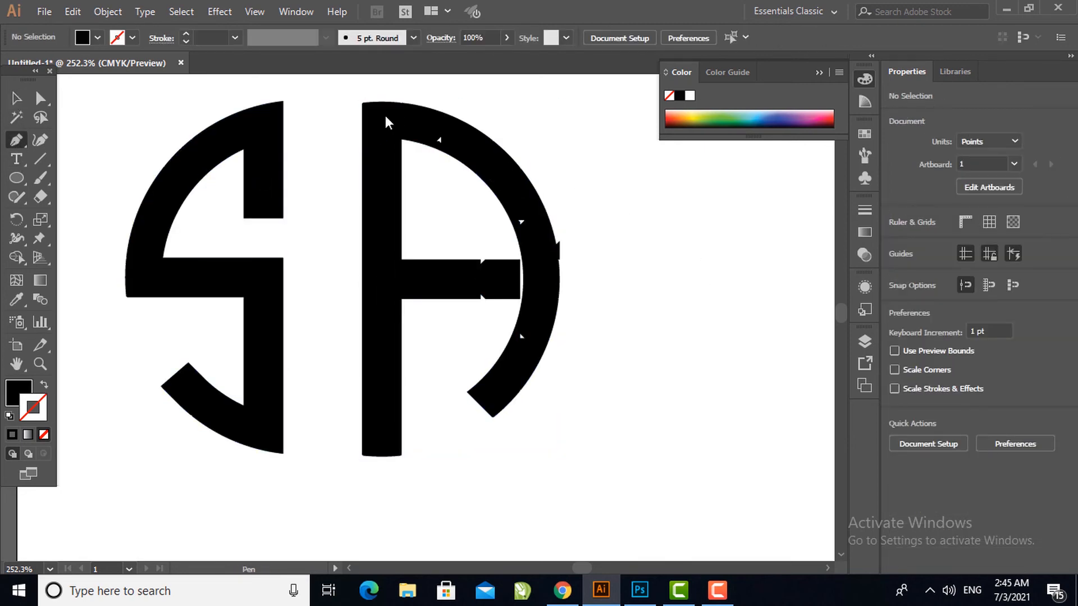
{"action": "left_click", "coordinate": [413, 126]}
{"action": "left_click", "coordinate": [451, 151]}
{"action": "left_click", "coordinate": [505, 178]}
{"action": "left_click", "coordinate": [522, 237]}
{"action": "left_click", "coordinate": [540, 300]}
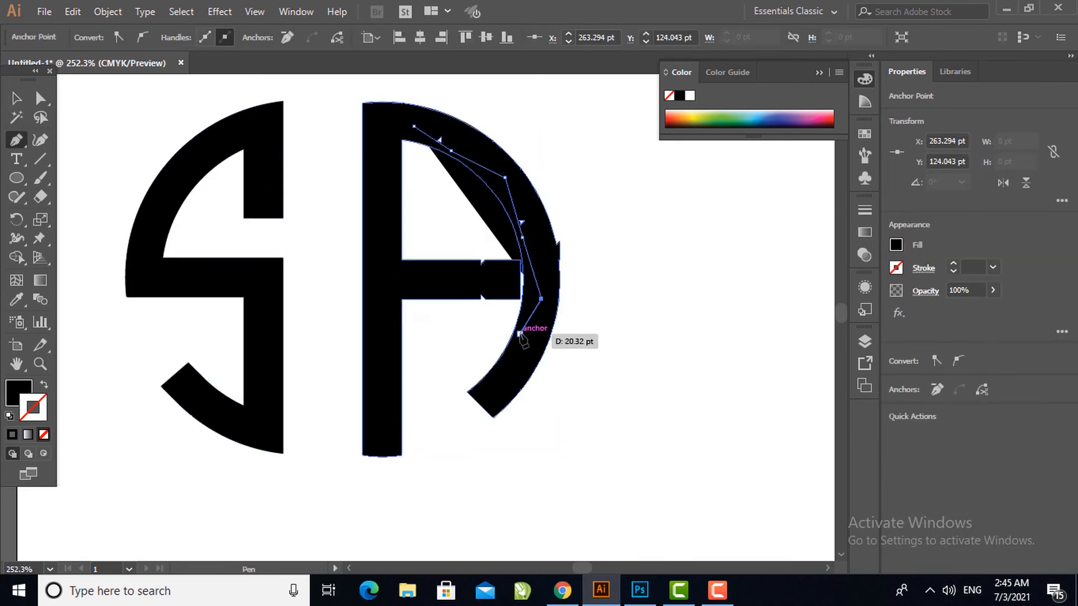
{"action": "left_click", "coordinate": [513, 355]}
{"action": "left_click", "coordinate": [540, 338]}
{"action": "left_click", "coordinate": [559, 279]}
{"action": "left_click", "coordinate": [532, 232]}
{"action": "left_click", "coordinate": [504, 159]}
{"action": "left_click", "coordinate": [414, 126]}
{"action": "key", "text": "v"}
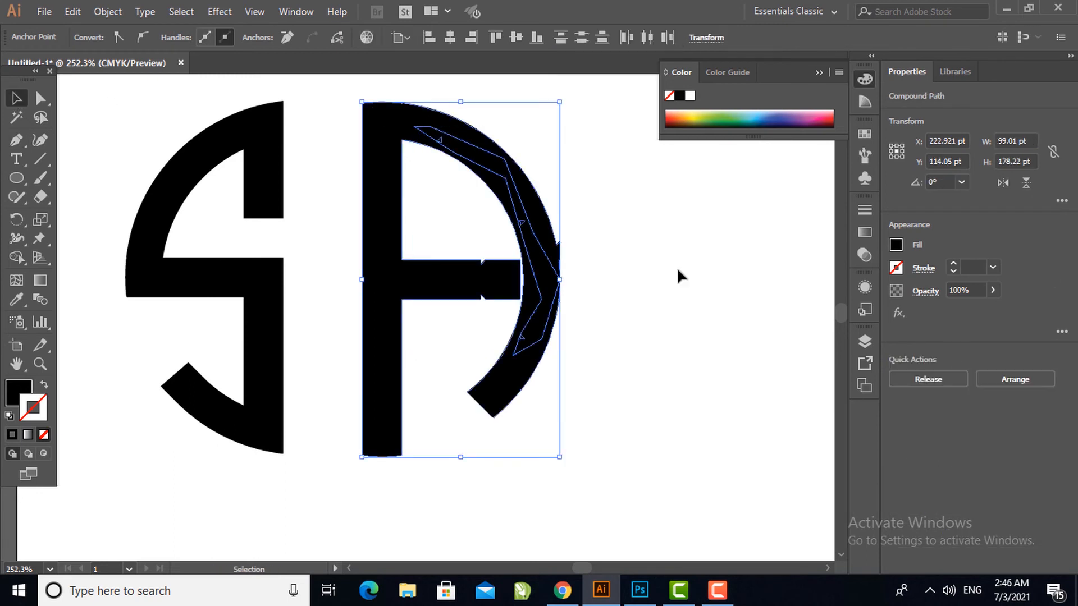
{"action": "key", "text": "ctrl+shift+a"}
Step: Patch the upper half of the A's crossbar with a filled Pen shape reaching from the arc to the stem
{"action": "key", "text": "p"}
{"action": "left_click_drag", "start_coordinate": [521, 296], "coordinate": [553, 271]}
{"action": "key", "text": "ctrl+z"}
{"action": "left_click", "coordinate": [544, 286]}
{"action": "left_click", "coordinate": [414, 282]}
{"action": "left_click", "coordinate": [401, 259]}
{"action": "key", "text": "v"}
{"action": "left_click", "coordinate": [403, 230], "text": "shift"}
{"action": "left_click", "coordinate": [715, 338]}
Step: Patch the lower half of the A's crossbar with a four-sided Pen shape between the stem and the arc
{"action": "key", "text": "p"}
{"action": "left_click_drag", "start_coordinate": [401, 299], "coordinate": [389, 293]}
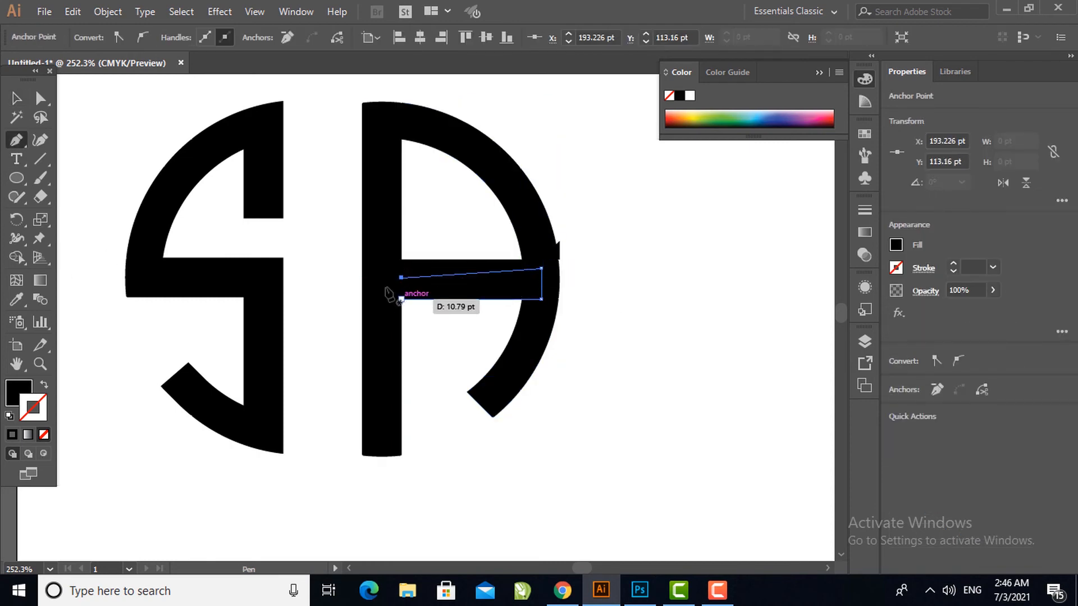
{"action": "key", "text": "v"}
{"action": "left_click", "coordinate": [664, 265]}
Step: Draw a curved-edged Pen shape over the spur on the A's outer right edge and cut the spur away
{"action": "scroll", "coordinate": [596, 199], "scroll_direction": "up", "scroll_amount": 3}
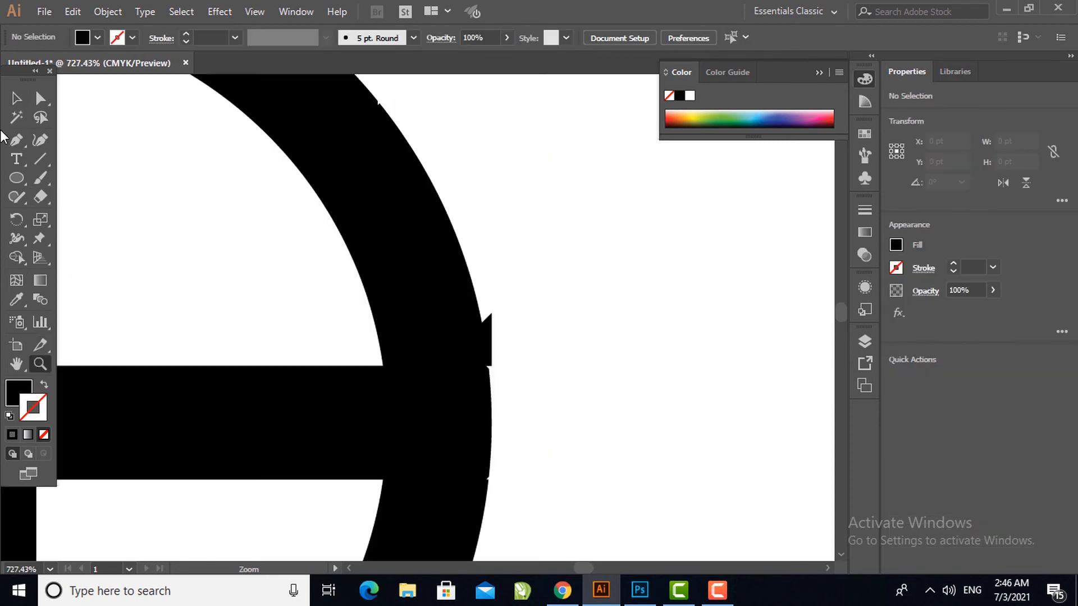
{"action": "key", "text": "p"}
{"action": "left_click_drag", "start_coordinate": [488, 363], "coordinate": [488, 488]}
{"action": "left_click", "coordinate": [590, 426]}
{"action": "left_click", "coordinate": [567, 325]}
{"action": "left_click", "coordinate": [478, 308]}
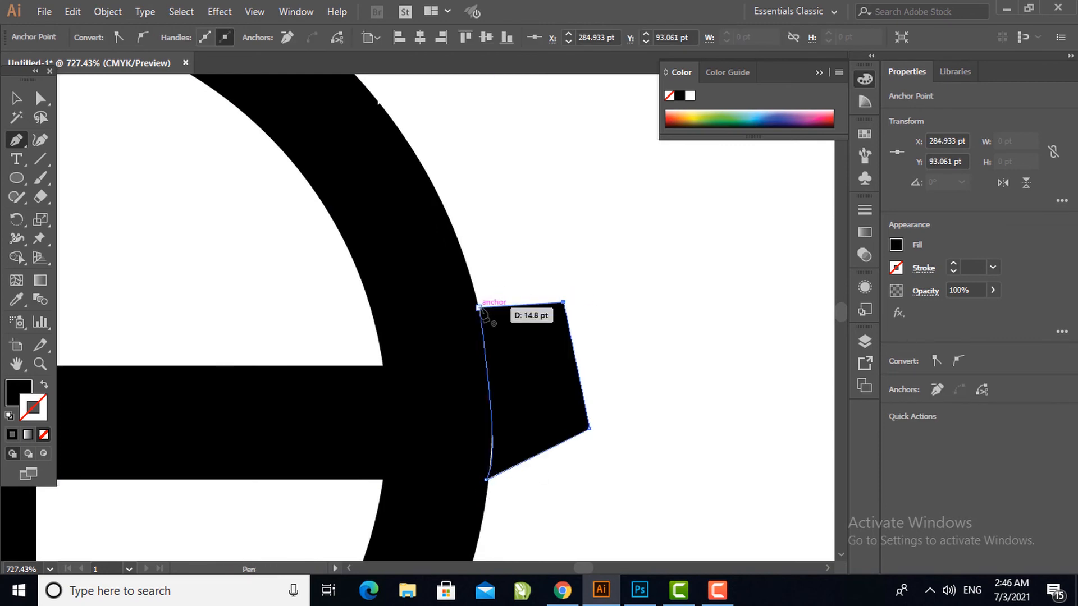
{"action": "key", "text": "v"}
{"action": "key", "text": "Delete"}
{"action": "key", "text": "ctrl+0"}
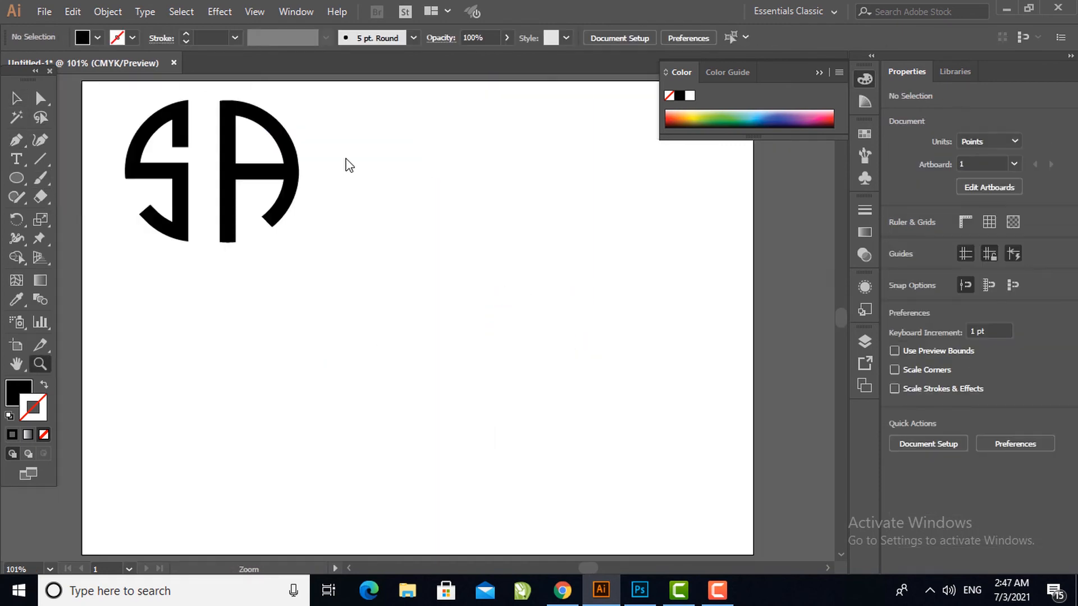
Step: Smooth the A's outer right edge from the crossbar down towards the tail with a curved Pen shape
{"action": "scroll", "coordinate": [229, 154], "scroll_direction": "up", "scroll_amount": 5}
{"action": "key", "text": "p"}
{"action": "left_click", "coordinate": [515, 207]}
{"action": "left_click_drag", "start_coordinate": [501, 335], "coordinate": [477, 387]}
{"action": "key", "text": "v"}
{"action": "left_click", "coordinate": [625, 313]}
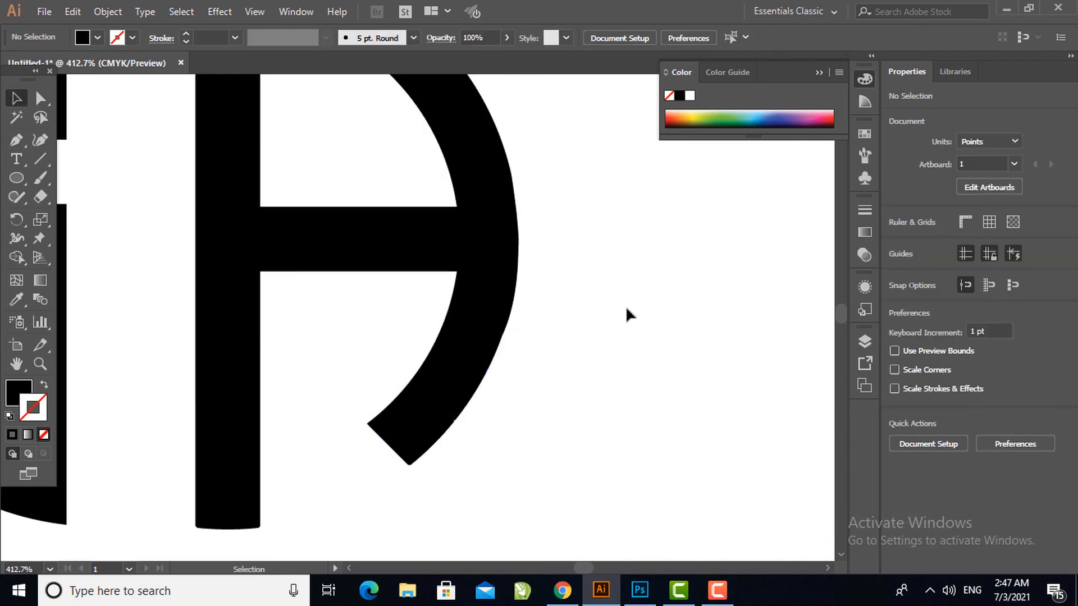
Step: Move the A about 269 pt right and 203 pt down, place the S beside it, and select both letters
{"action": "key", "text": "ctrl+0"}
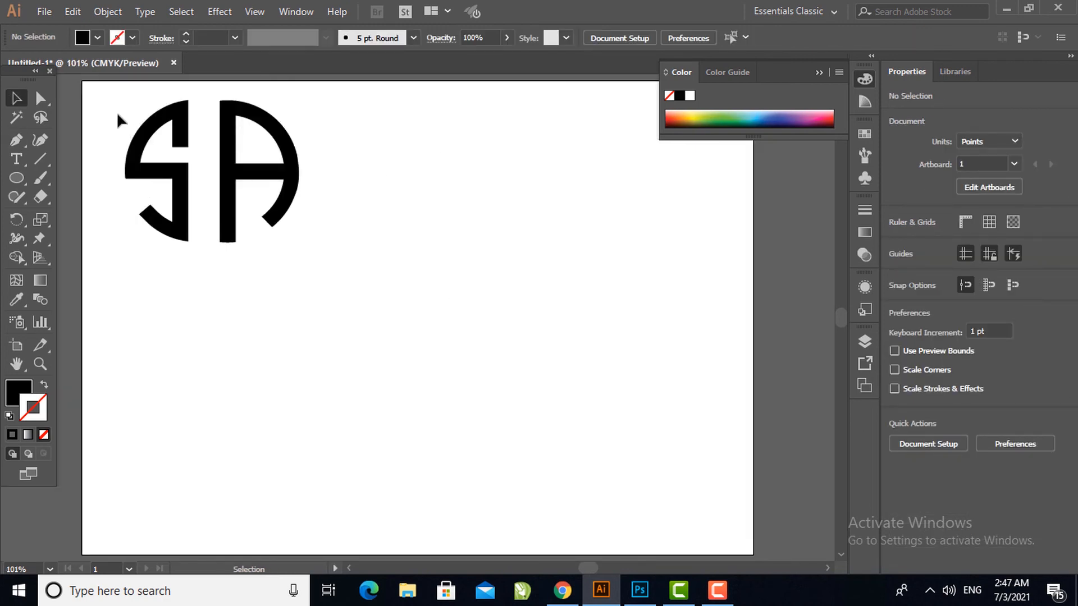
{"action": "left_click_drag", "start_coordinate": [228, 168], "coordinate": [440, 329]}
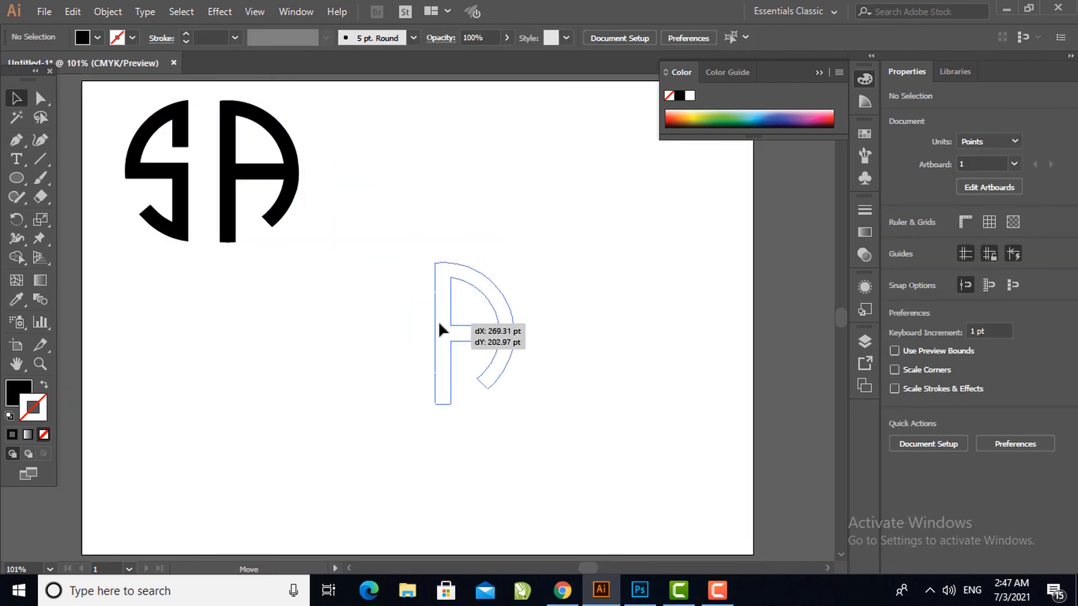
{"action": "left_click_drag", "start_coordinate": [178, 181], "coordinate": [404, 340]}
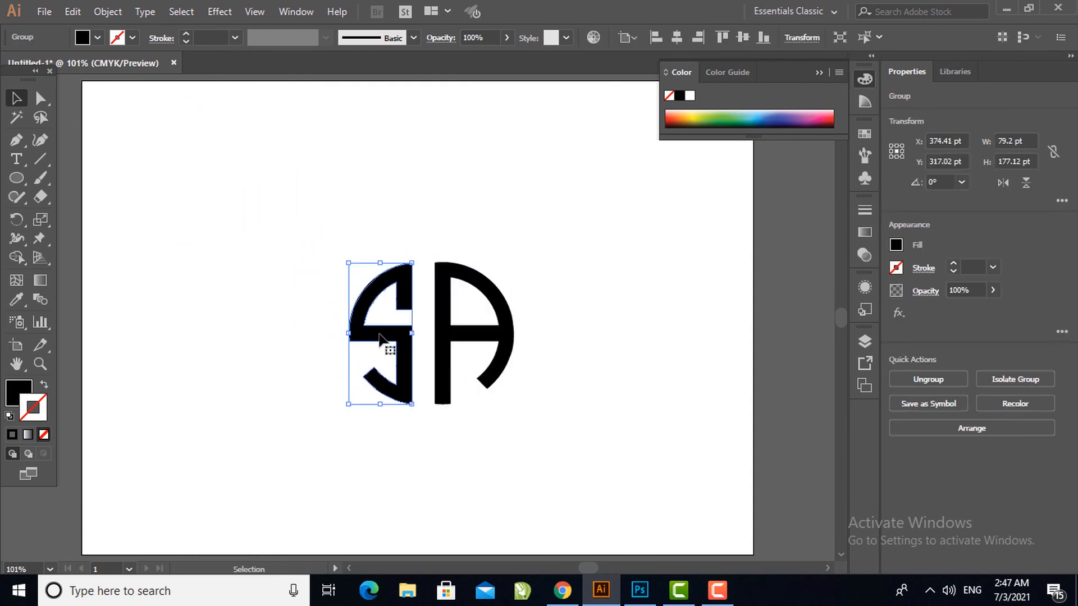
{"action": "left_click", "coordinate": [448, 326], "text": "shift"}
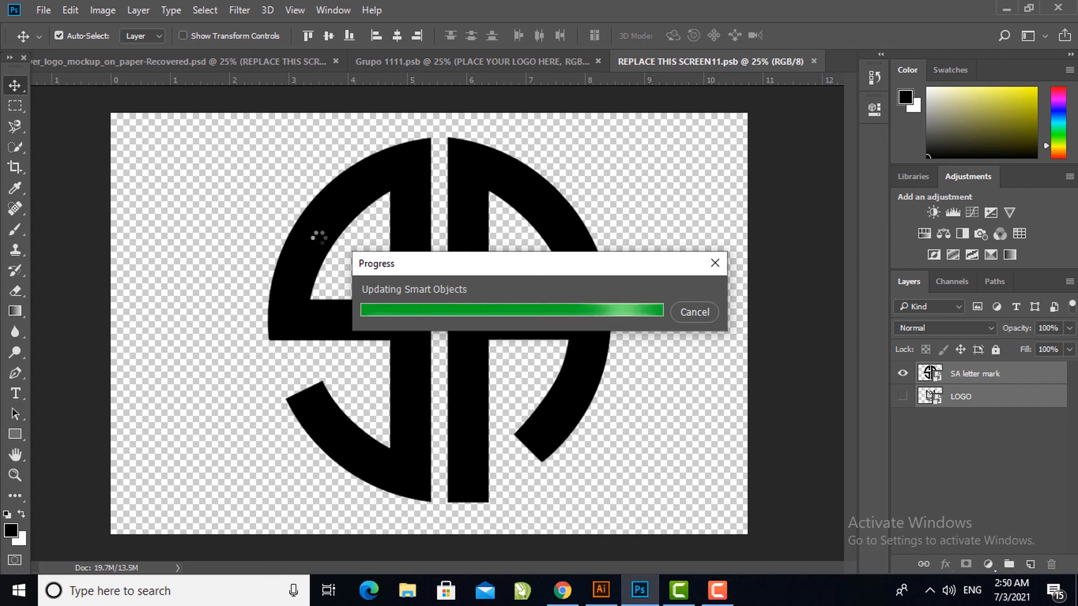
Step: Switch to Photoshop and close the REPLACE THIS SCREEN11.psb document containing the SA letter mark
{"action": "left_click", "coordinate": [43, 11]}
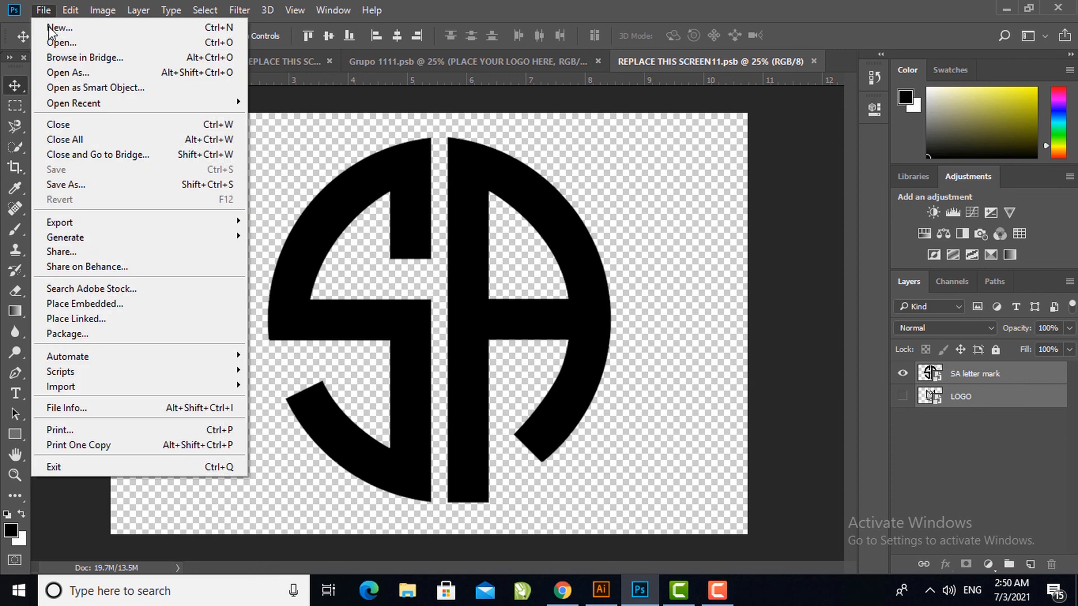
{"action": "left_click", "coordinate": [111, 125]}
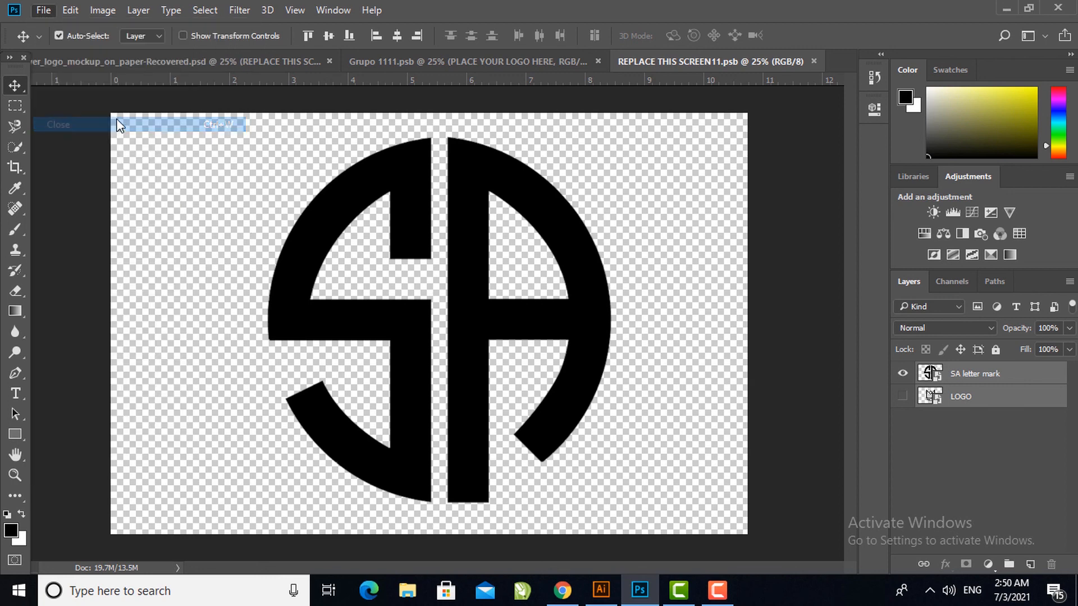